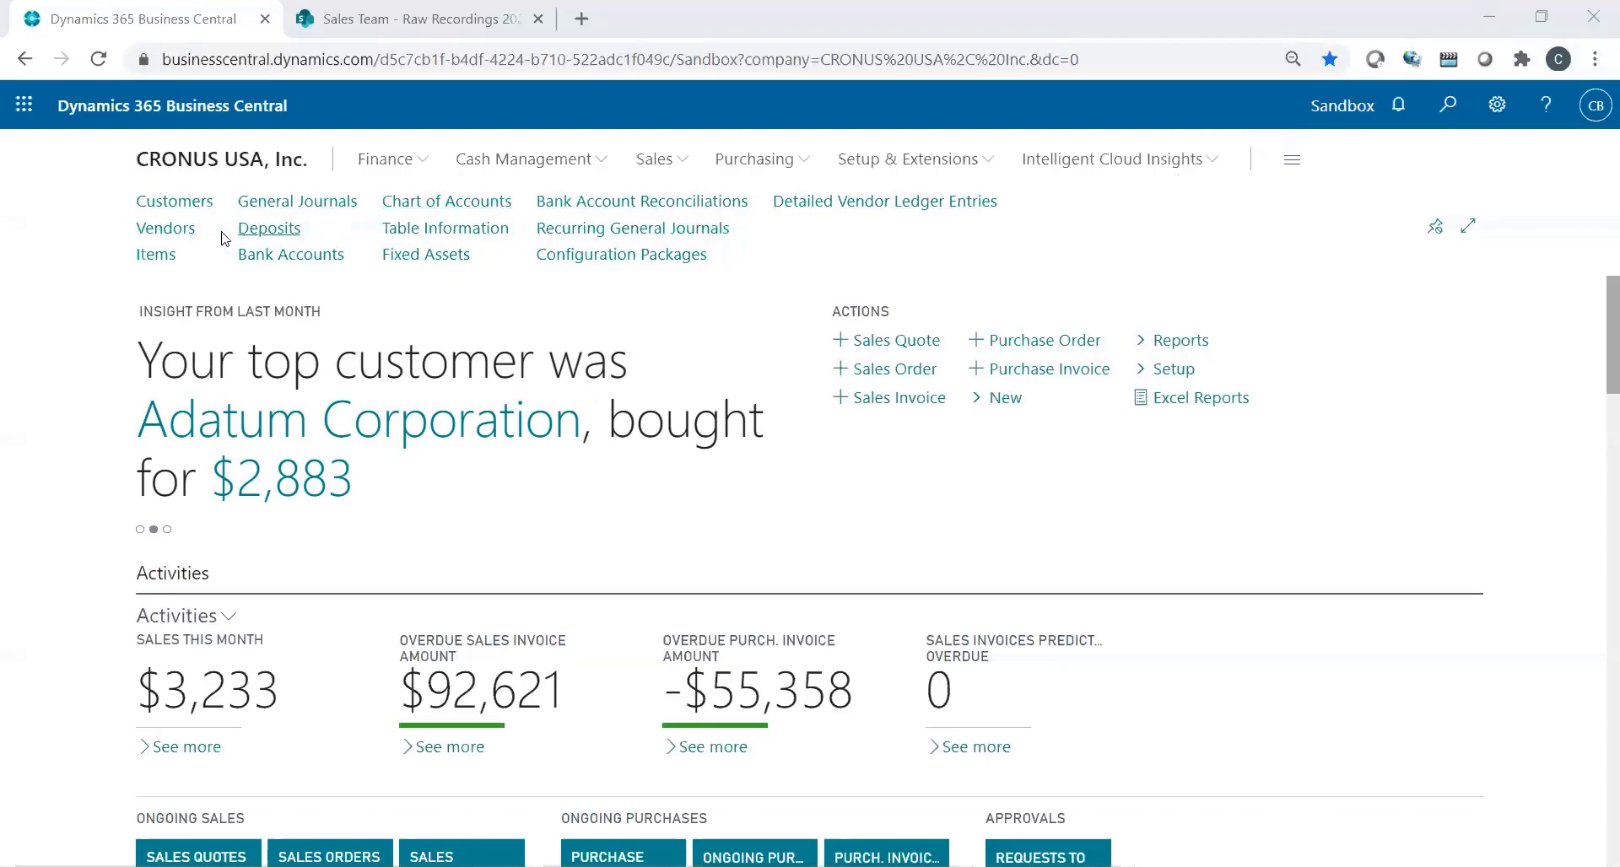
- Open vendor 50000 Nod Publishers and confirm its Payment Method Code is AUTODRAFT
{"action": "left_click", "coordinate": [178, 242]}
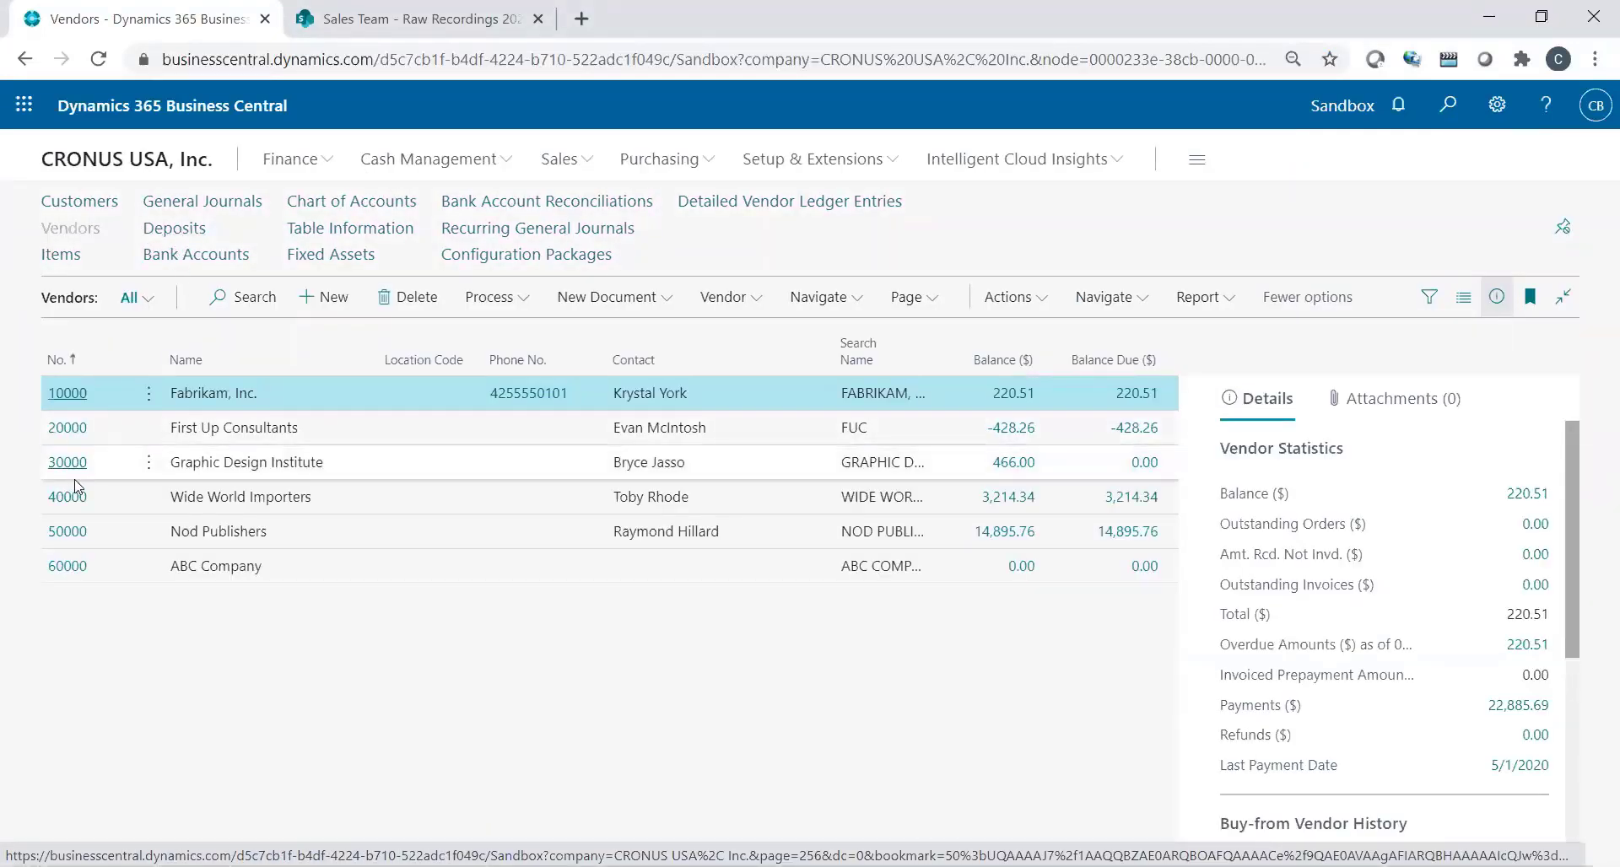
{"action": "left_click", "coordinate": [56, 540]}
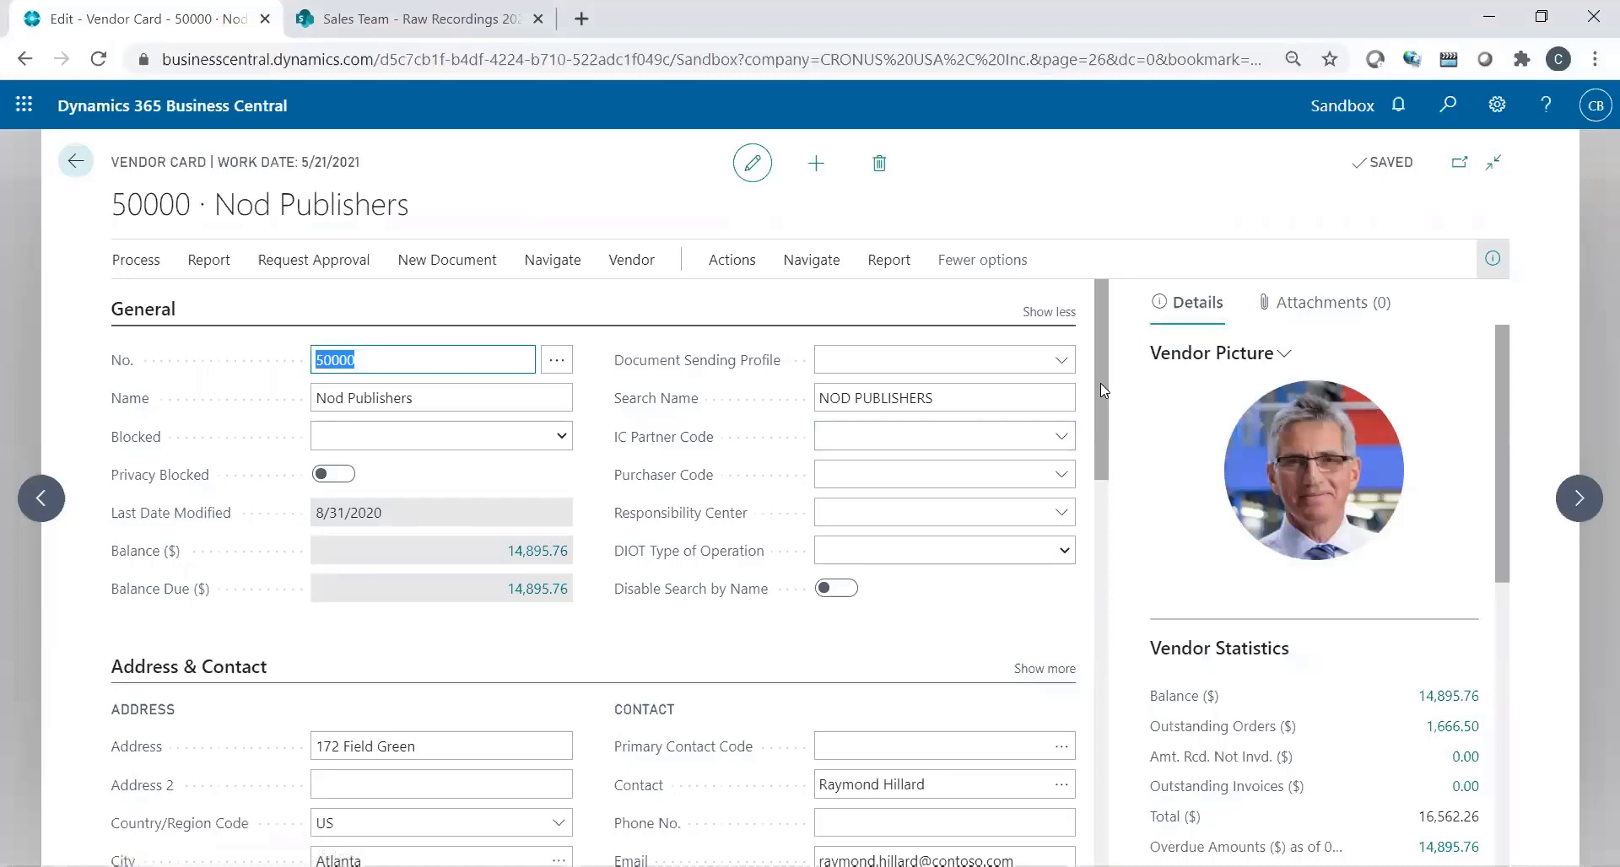
{"action": "left_click_drag", "start_coordinate": [1100, 383], "coordinate": [1082, 738]}
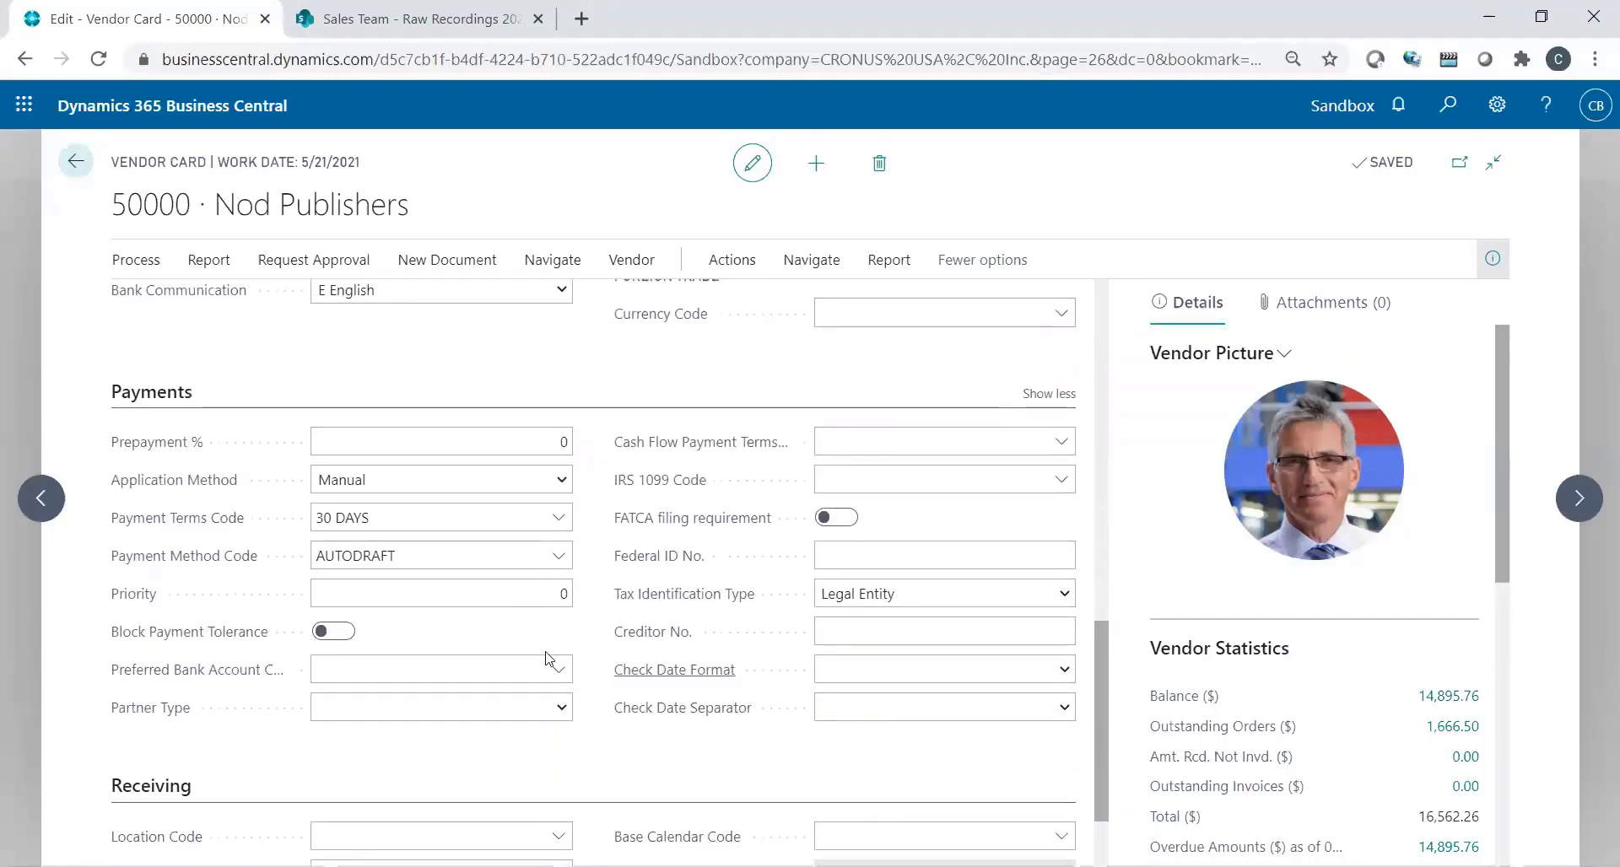
{"action": "mouse_move", "coordinate": [150, 564]}
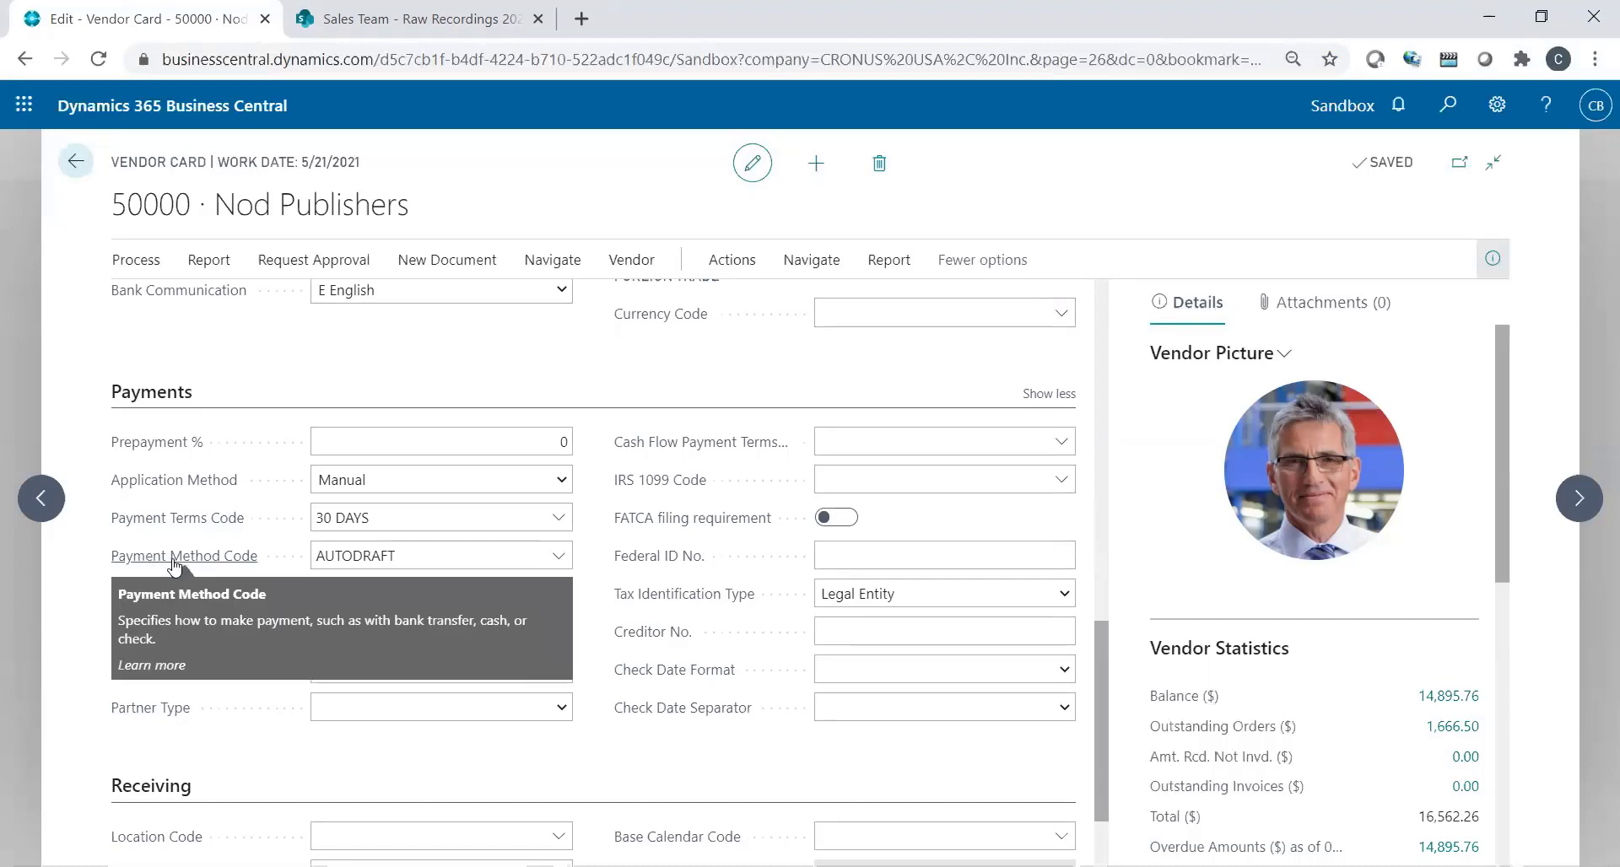
{"action": "left_click", "coordinate": [381, 558]}
{"action": "left_click", "coordinate": [410, 564]}
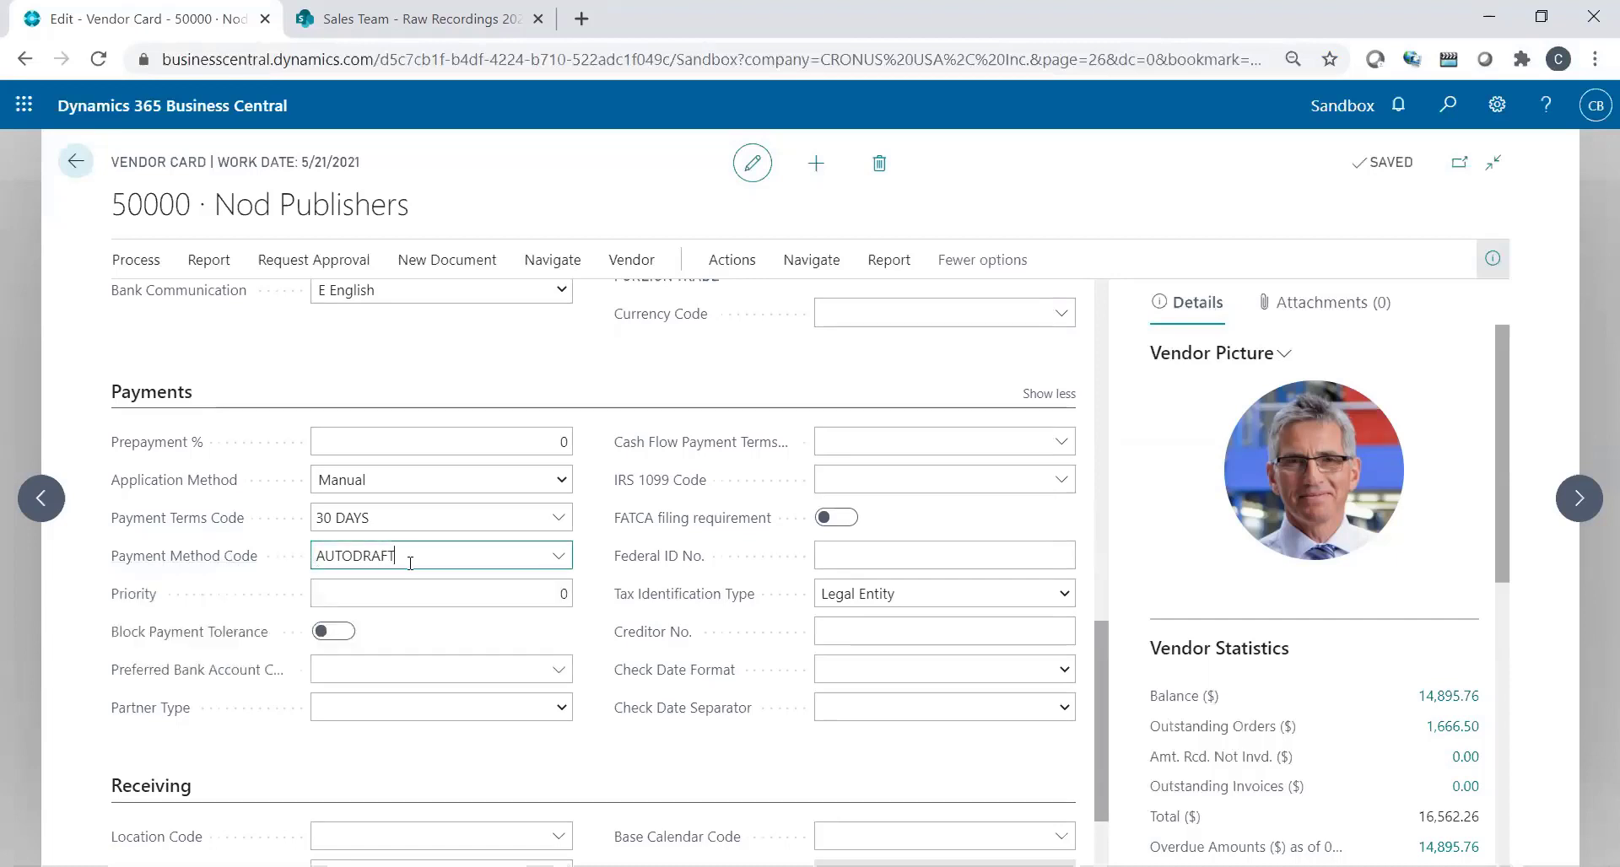
{"action": "left_click", "coordinate": [560, 558]}
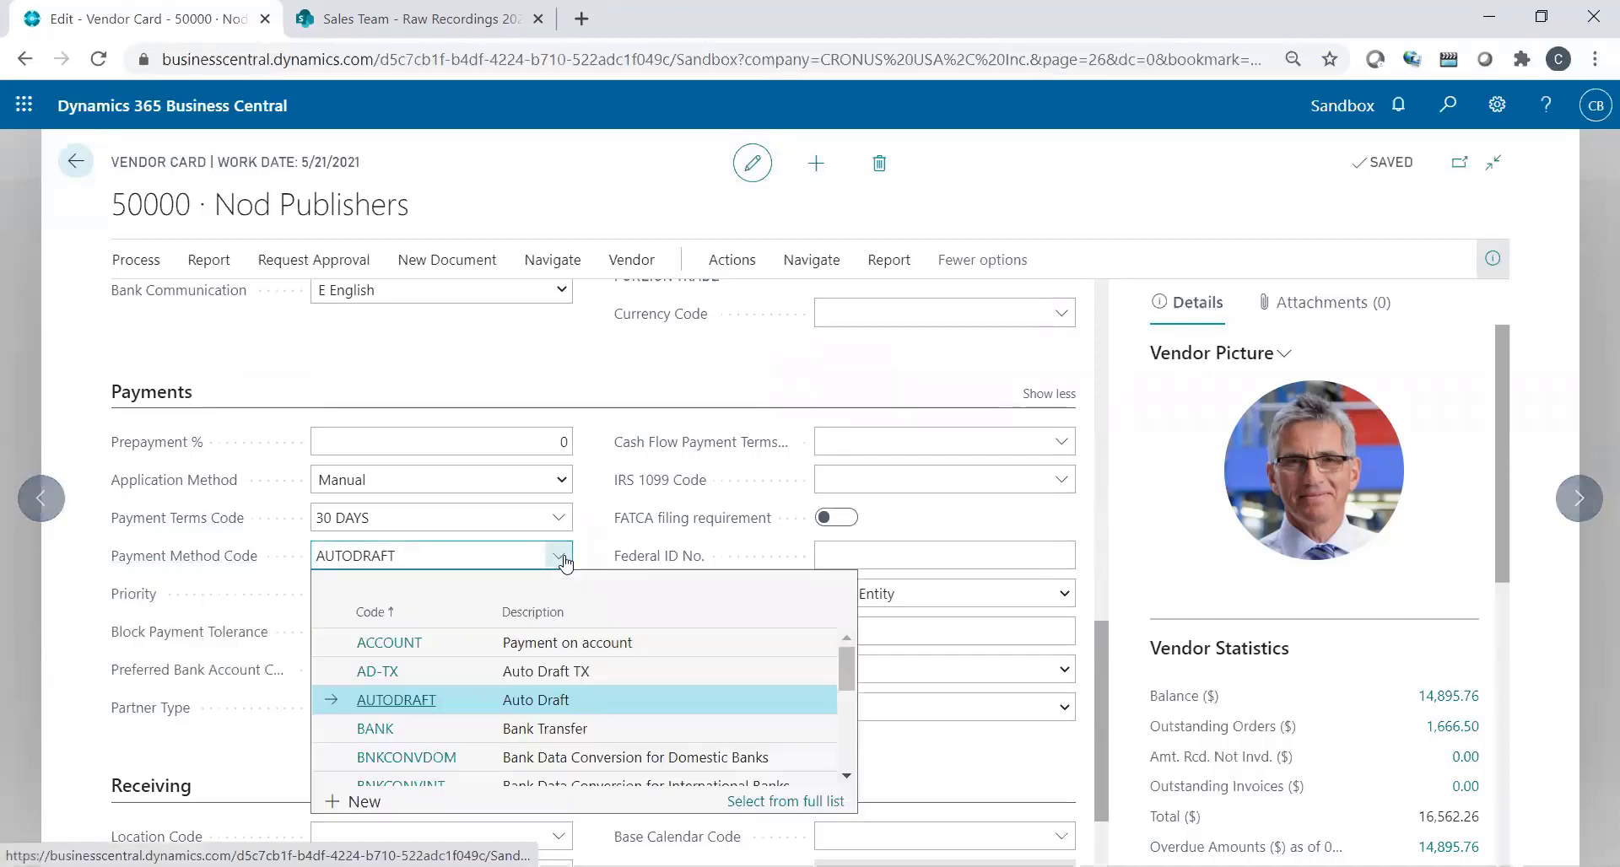
{"action": "left_click", "coordinate": [761, 805]}
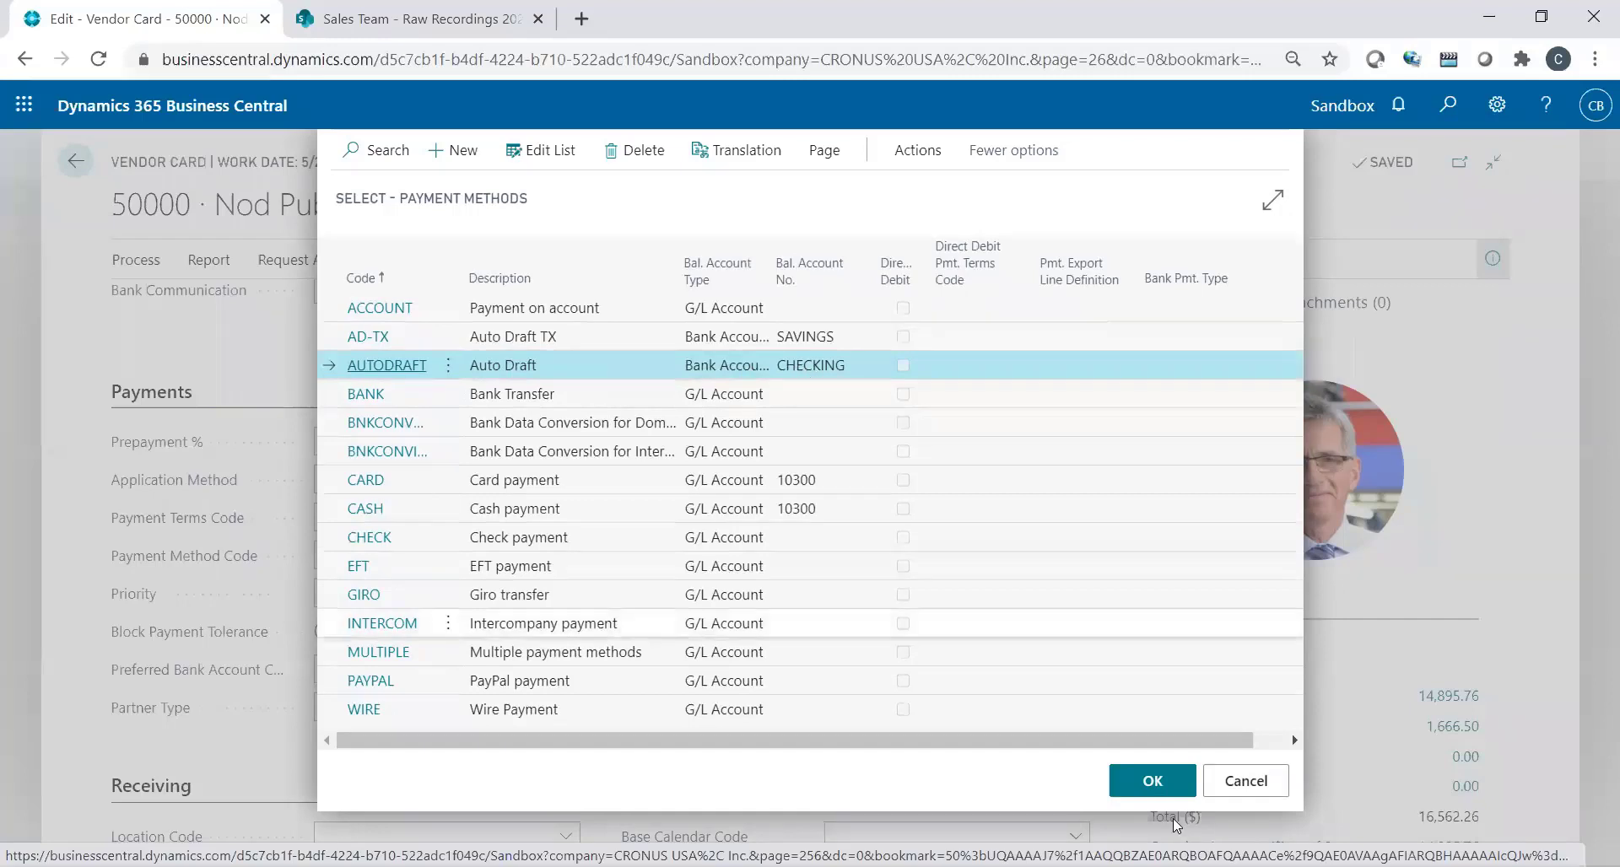
{"action": "left_click", "coordinate": [1163, 787]}
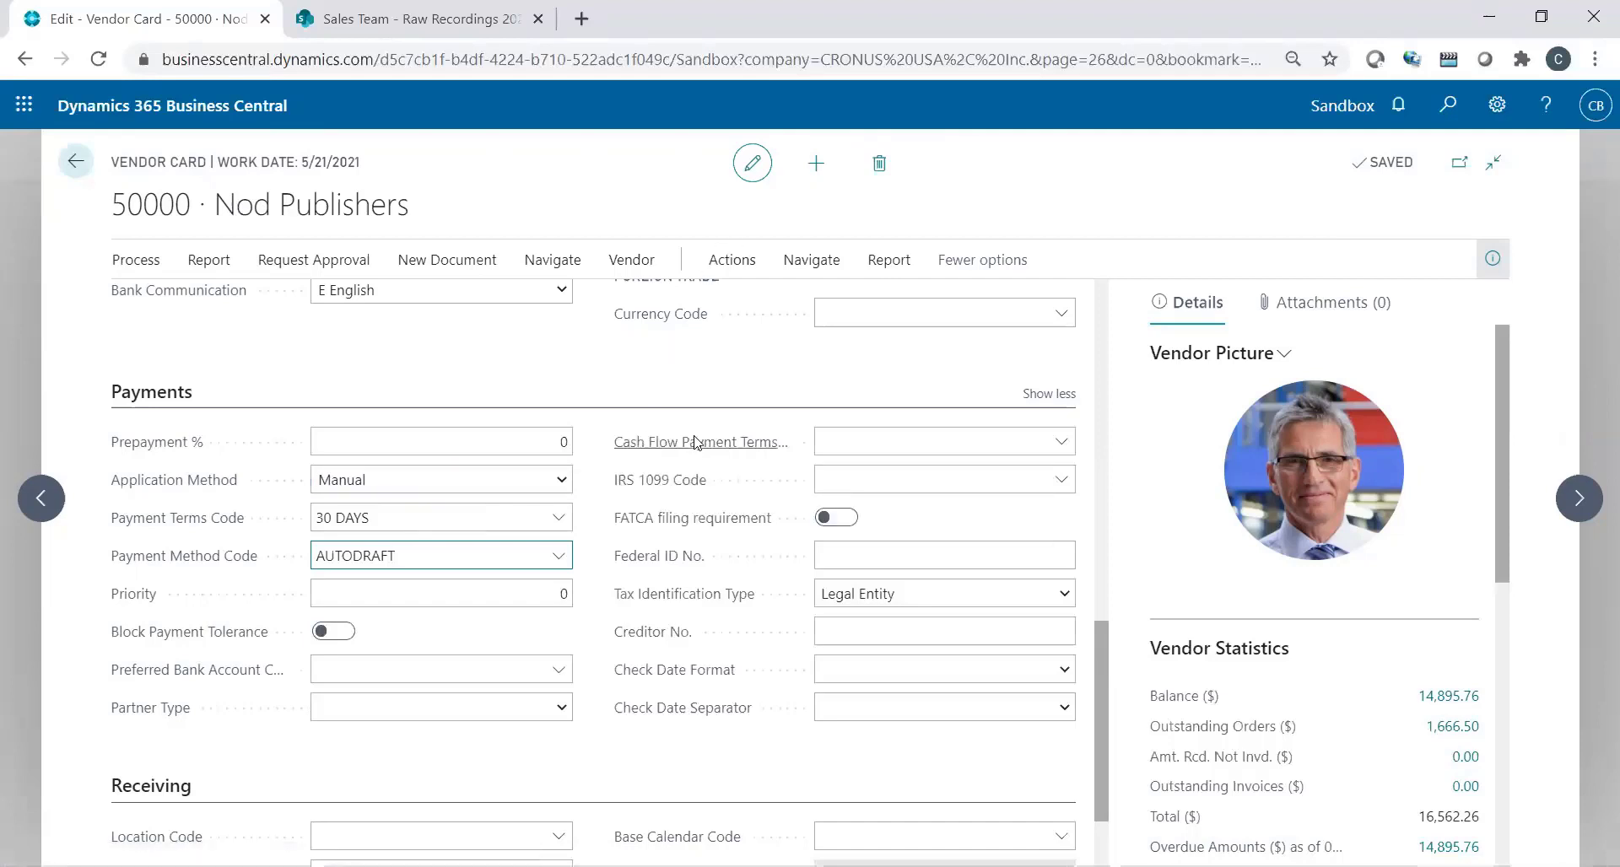
- Create a new purchase invoice for Nod Publishers from the Vendors list
{"action": "key", "text": "Escape"}
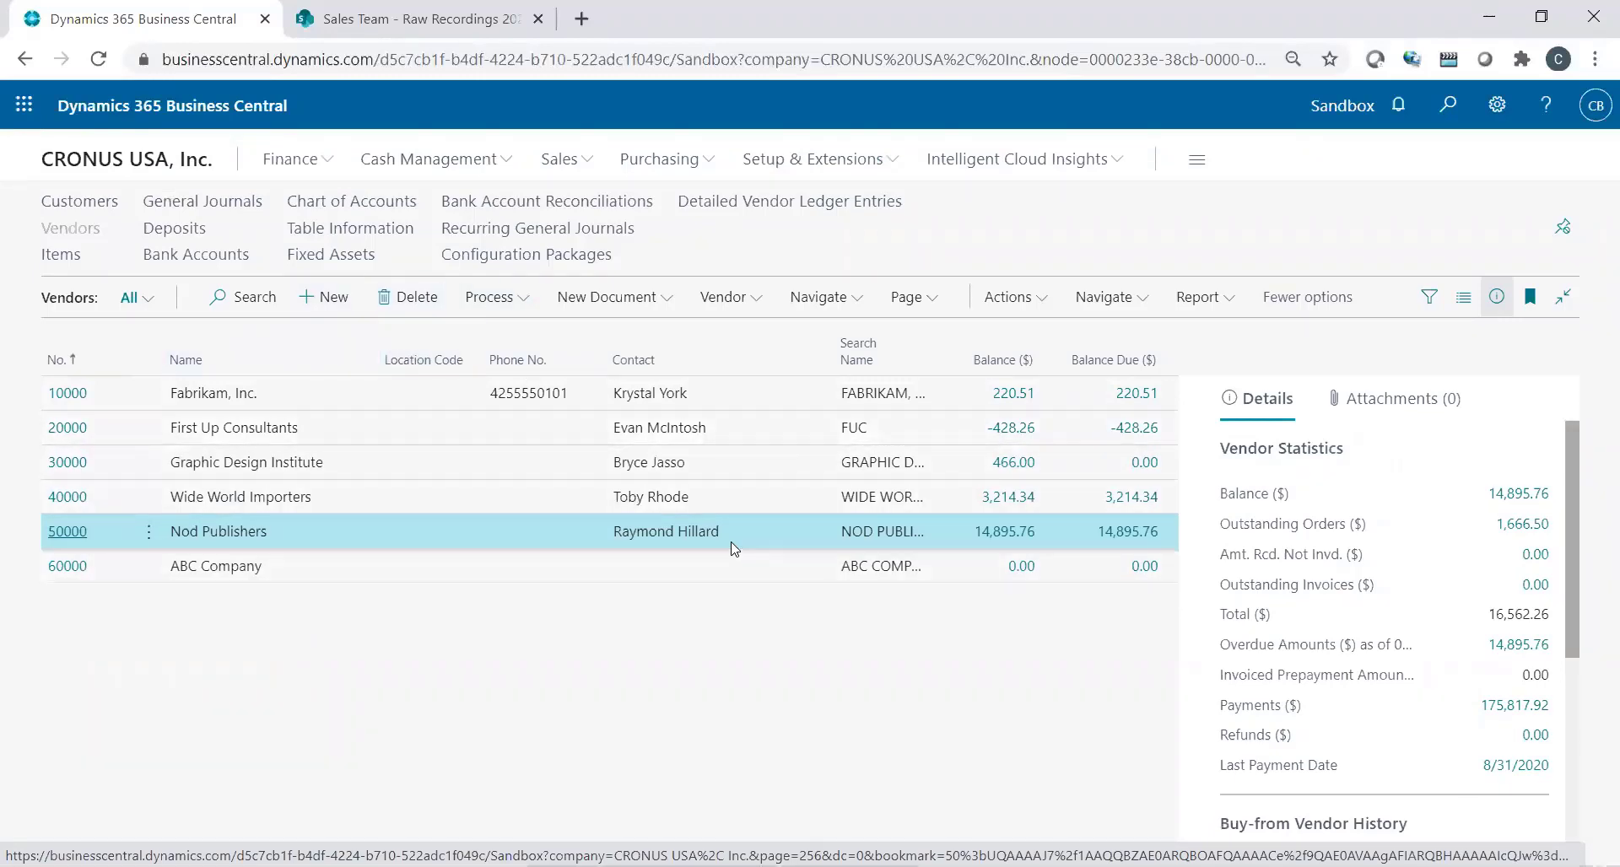
{"action": "left_click", "coordinate": [652, 302]}
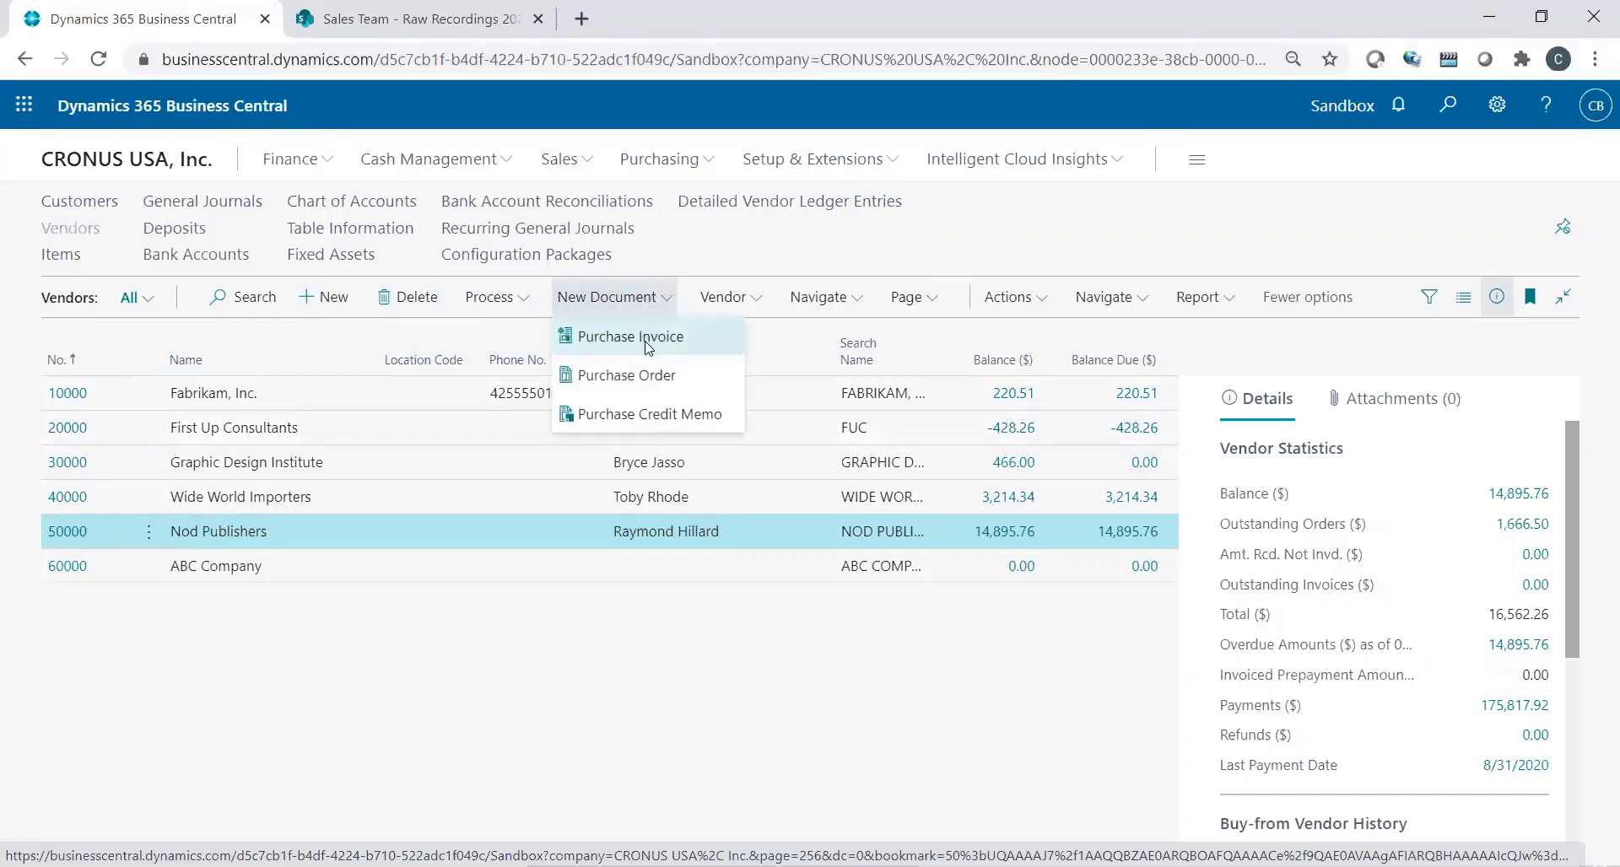
{"action": "left_click", "coordinate": [647, 337]}
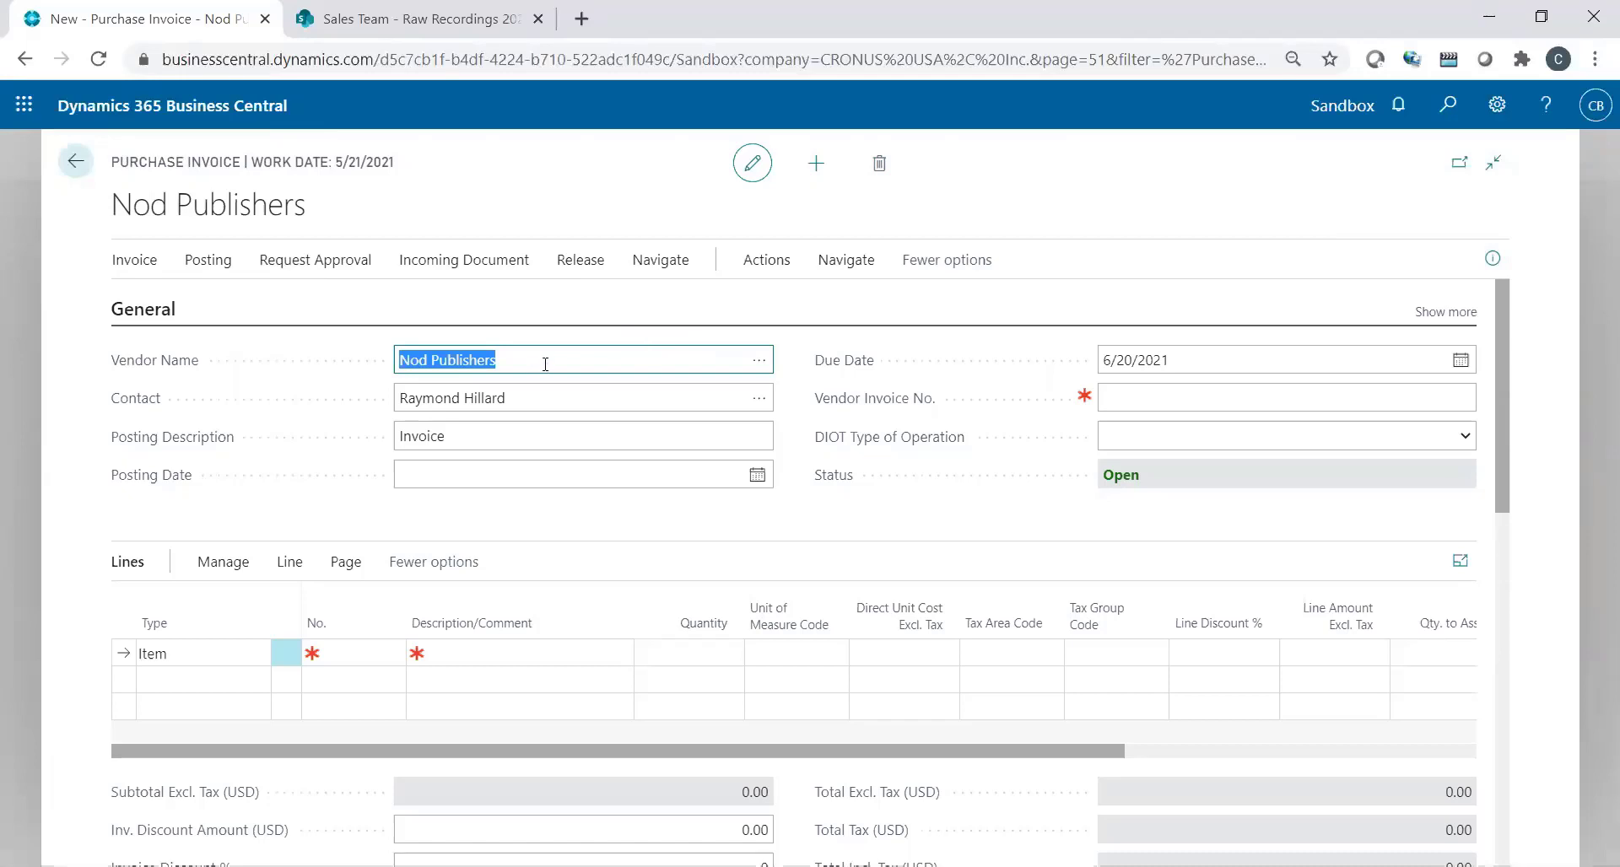
{"action": "key", "text": "Return"}
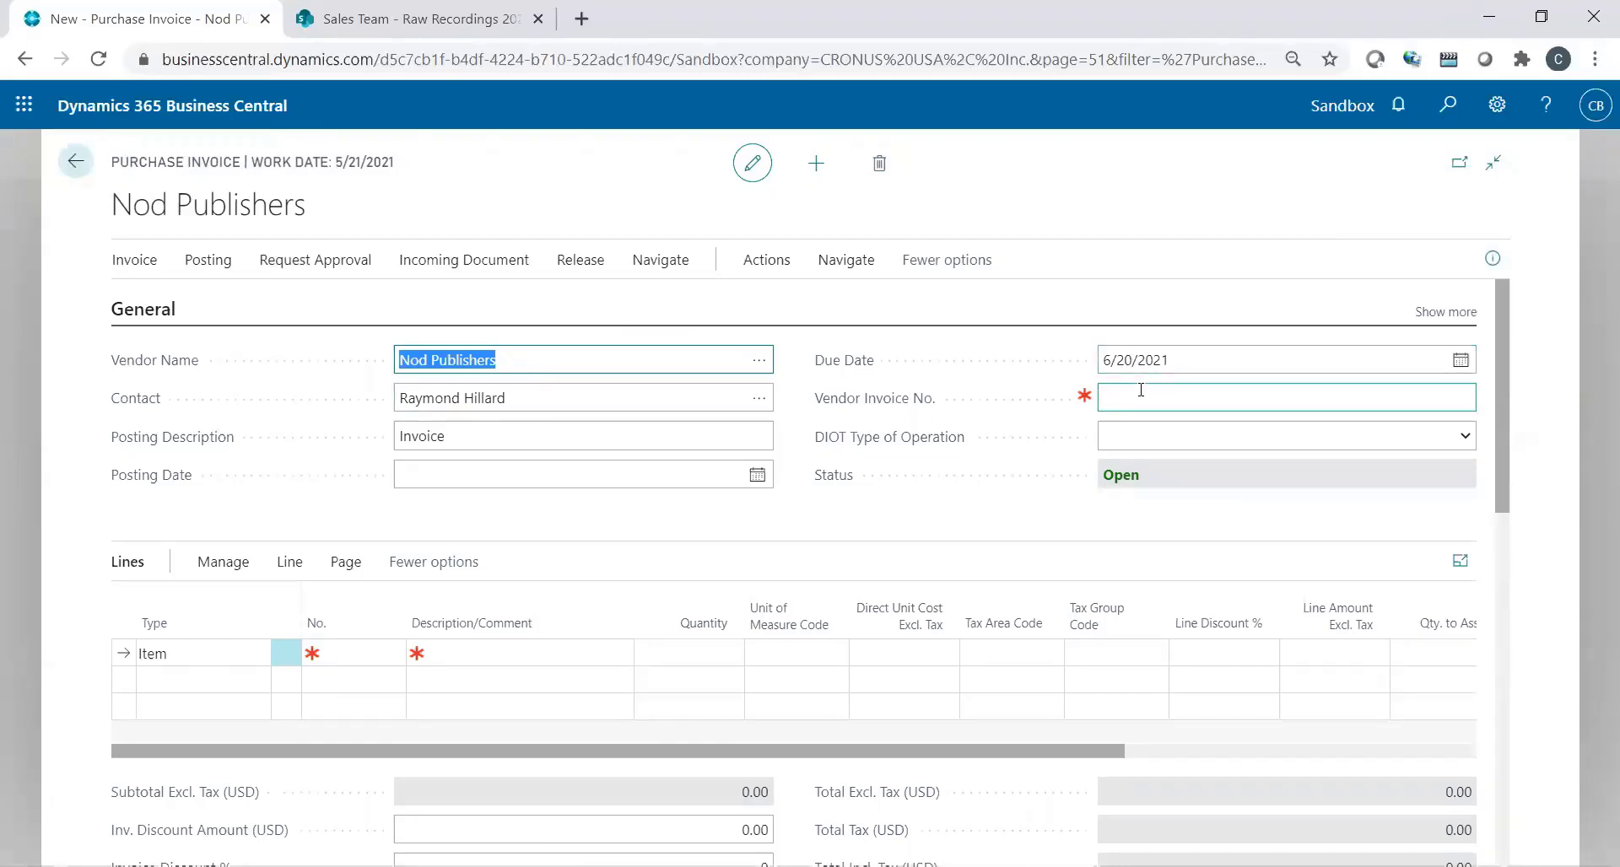
- Set the posting date to 8/31/2020 and enter the vendor's invoice number
{"action": "left_click", "coordinate": [468, 521]}
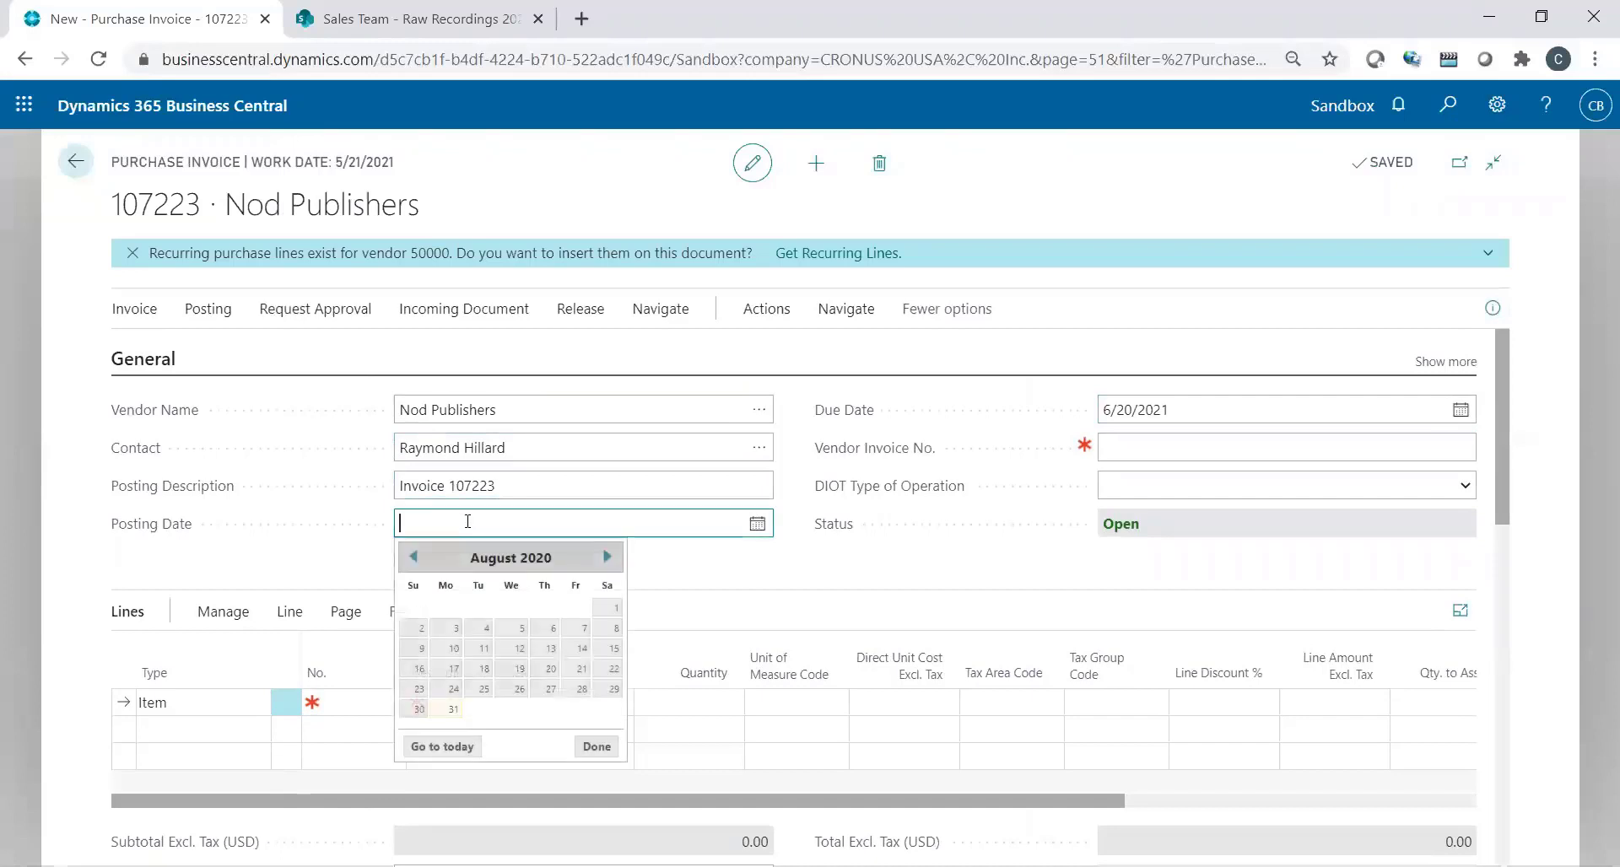
{"action": "type", "text": "t"}
{"action": "key", "text": "Return"}
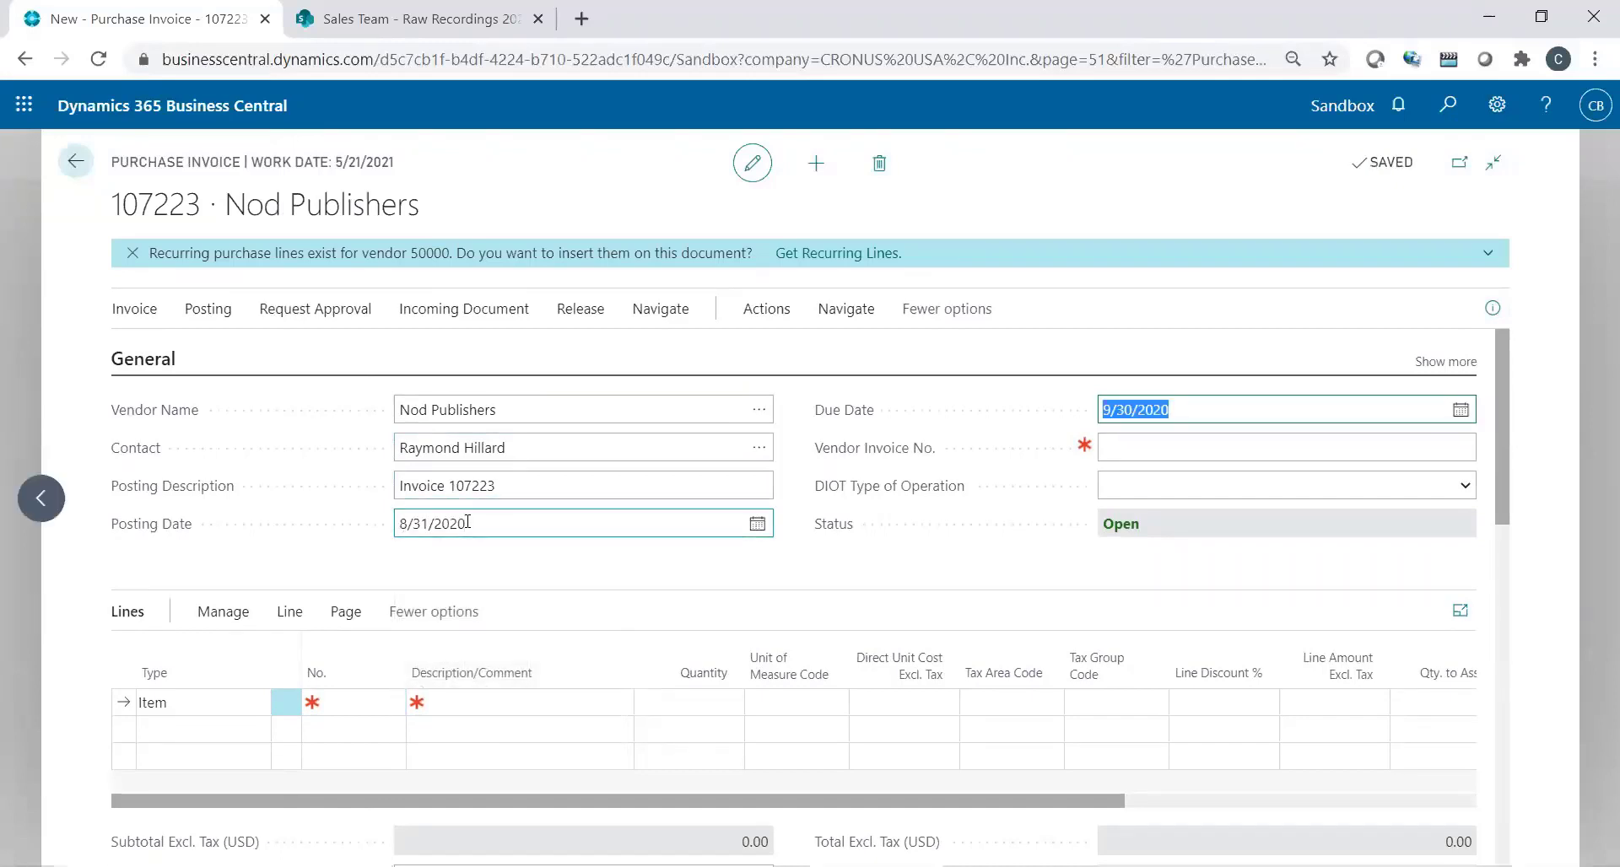
{"action": "left_click", "coordinate": [1160, 456]}
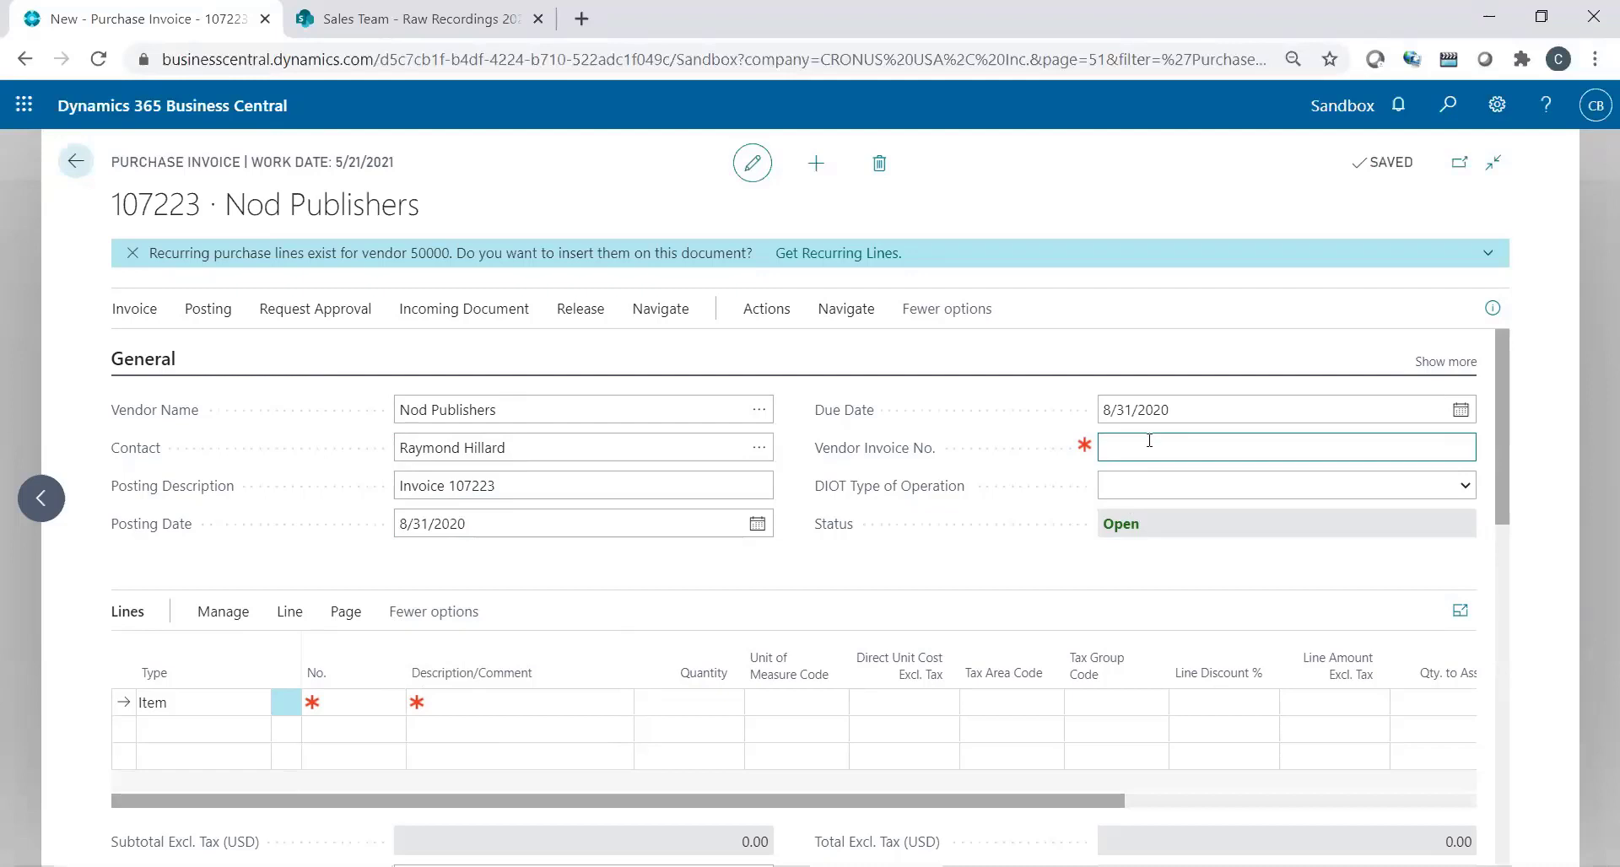
{"action": "type", "text": "8678439"}
- Add a G/L Account line for 61300 Utilities Expense with quantity 1 and direct unit cost 800
{"action": "left_click", "coordinate": [226, 702]}
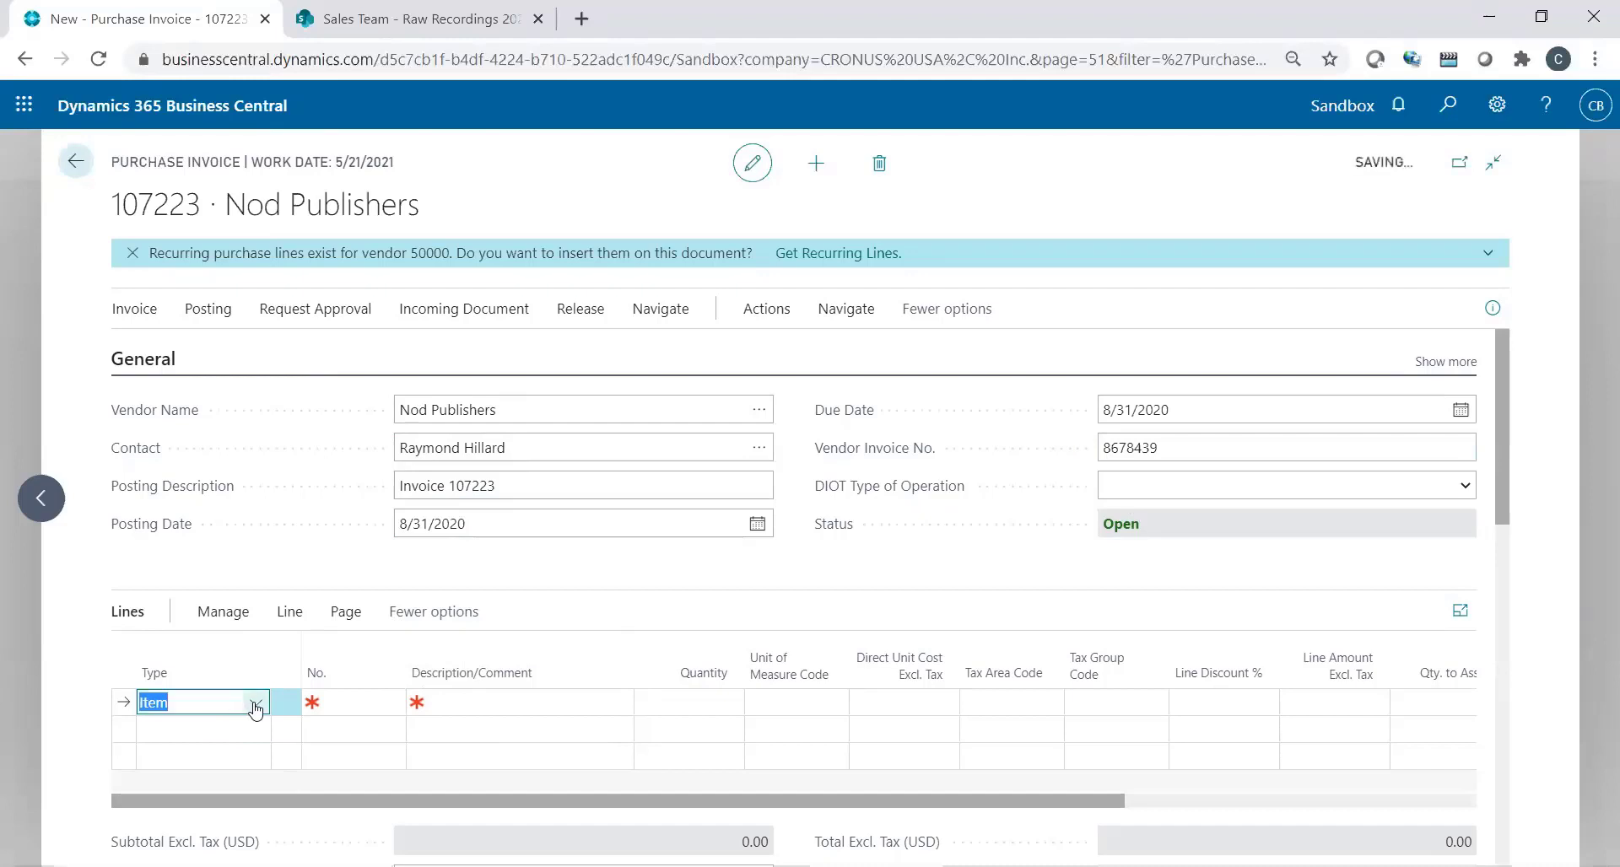
{"action": "left_click", "coordinate": [256, 707]}
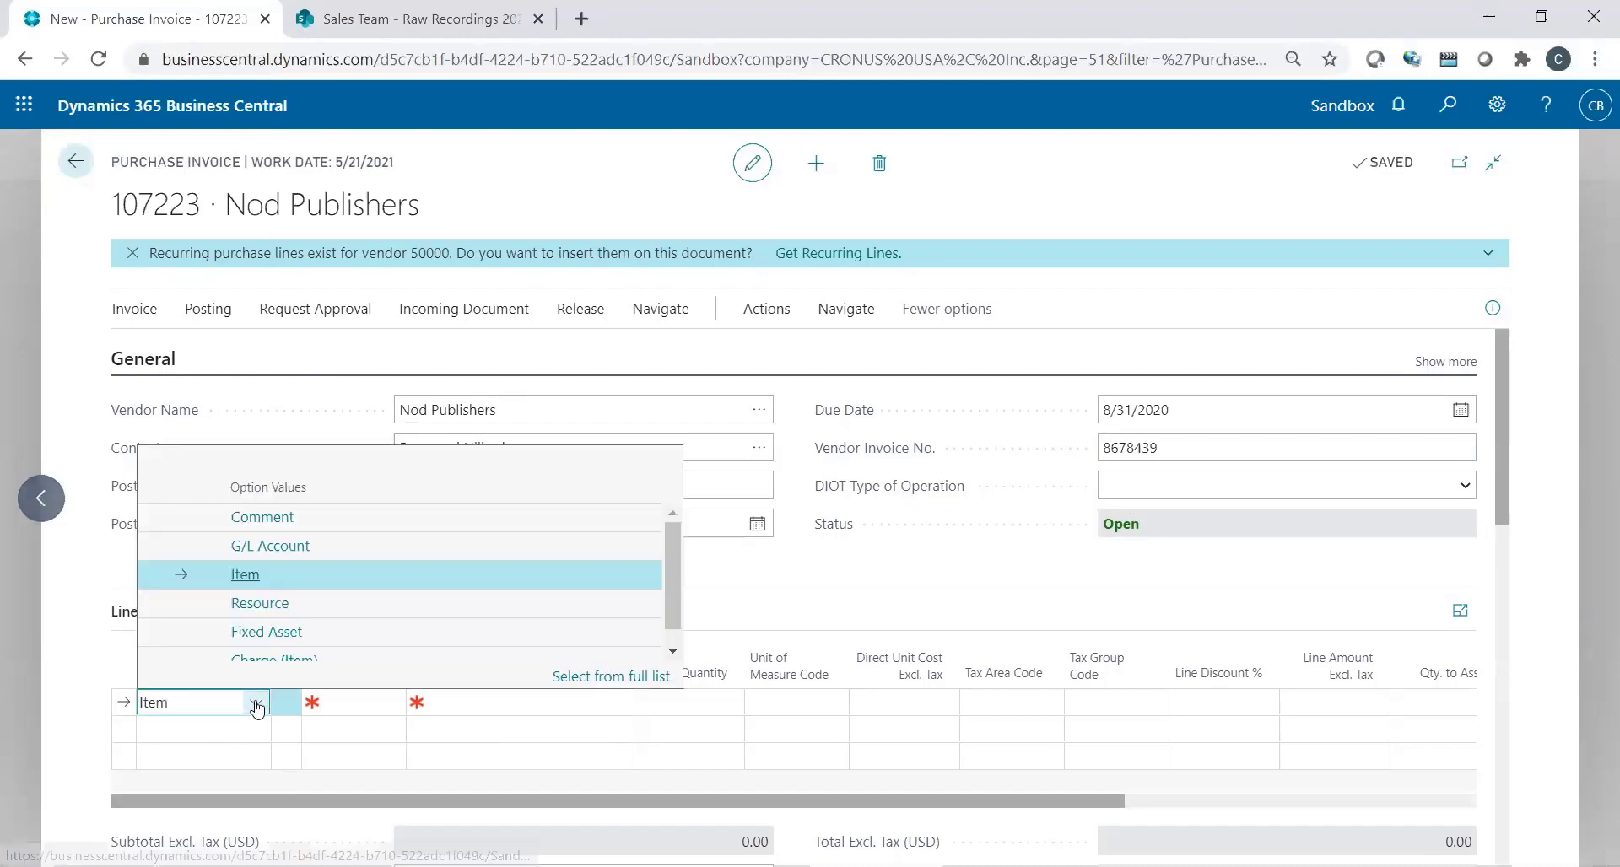
{"action": "left_click", "coordinate": [272, 547]}
{"action": "left_click", "coordinate": [342, 704]}
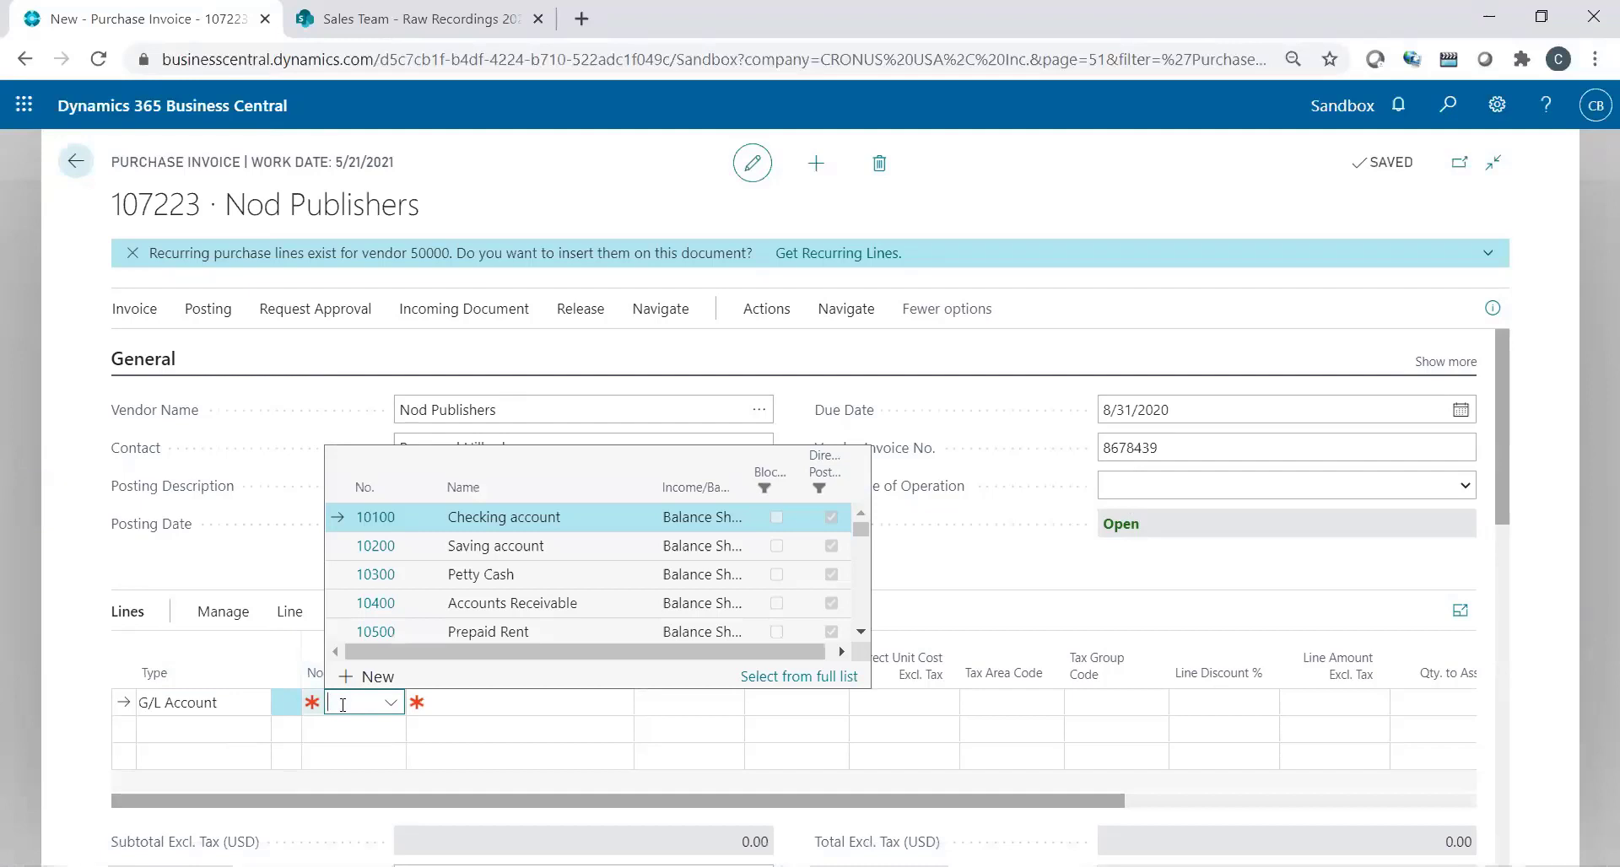
{"action": "type", "text": "ut"}
{"action": "key", "text": "Tab"}
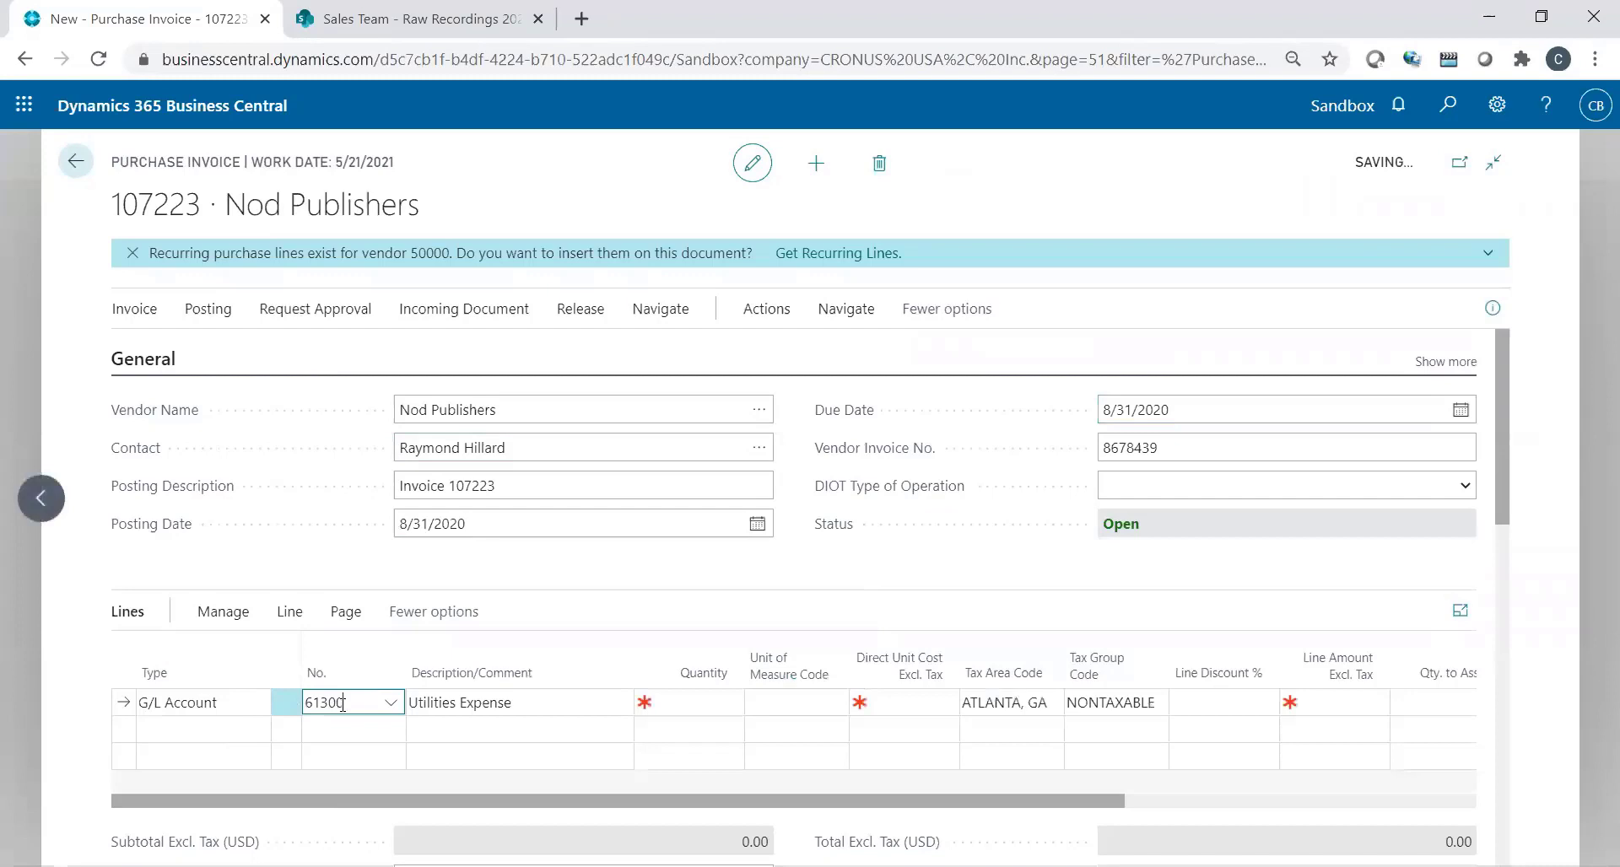
{"action": "key", "text": "Tab"}
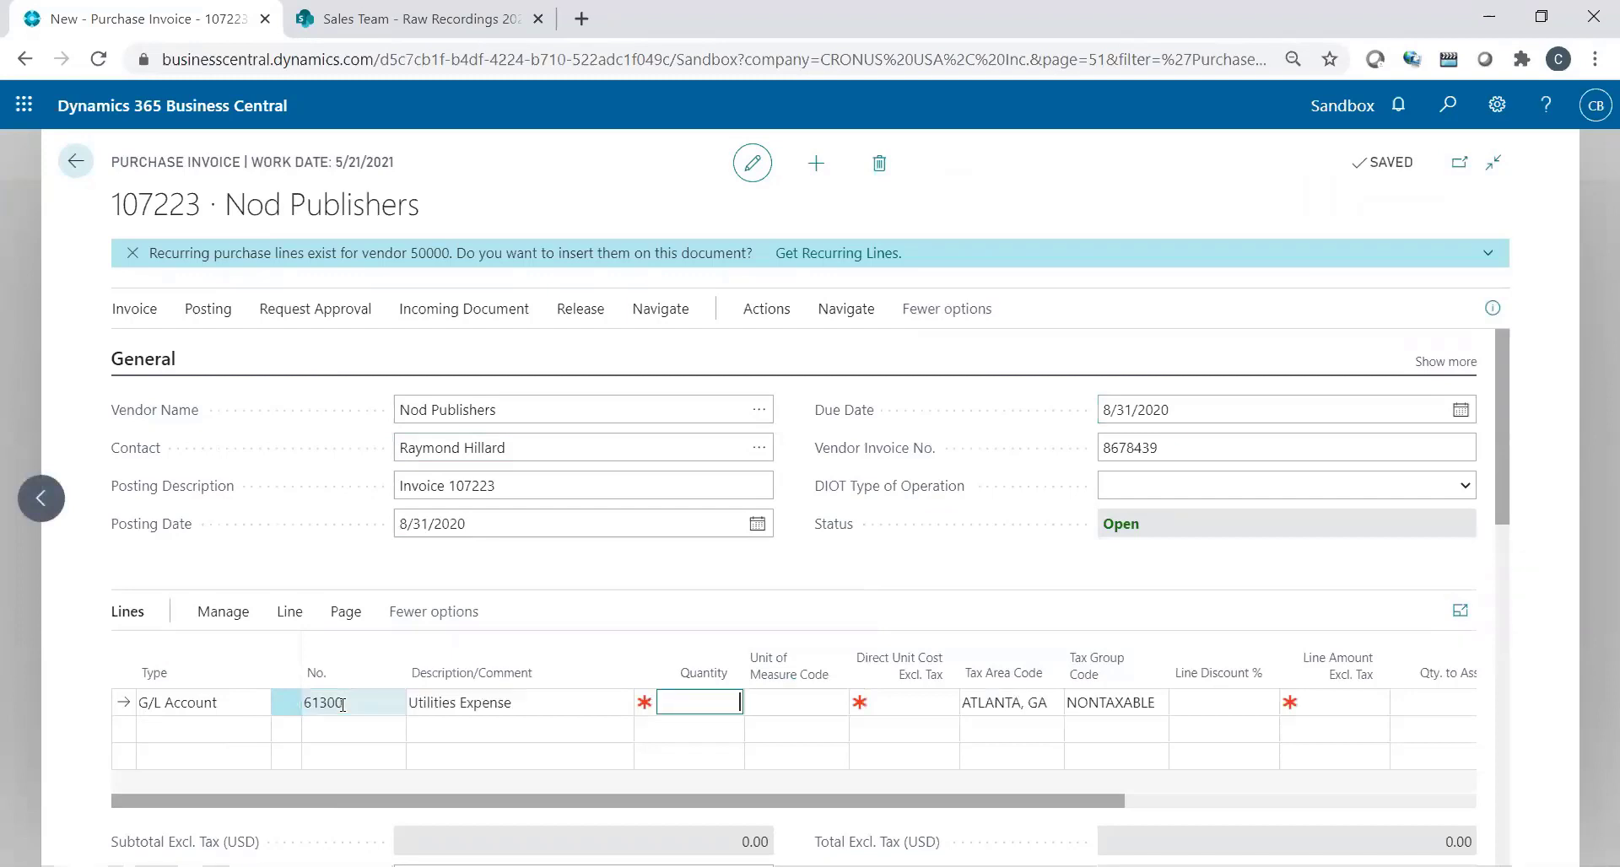
{"action": "type", "text": "1"}
{"action": "key", "text": "Tab"}
{"action": "key", "text": "Tab"}
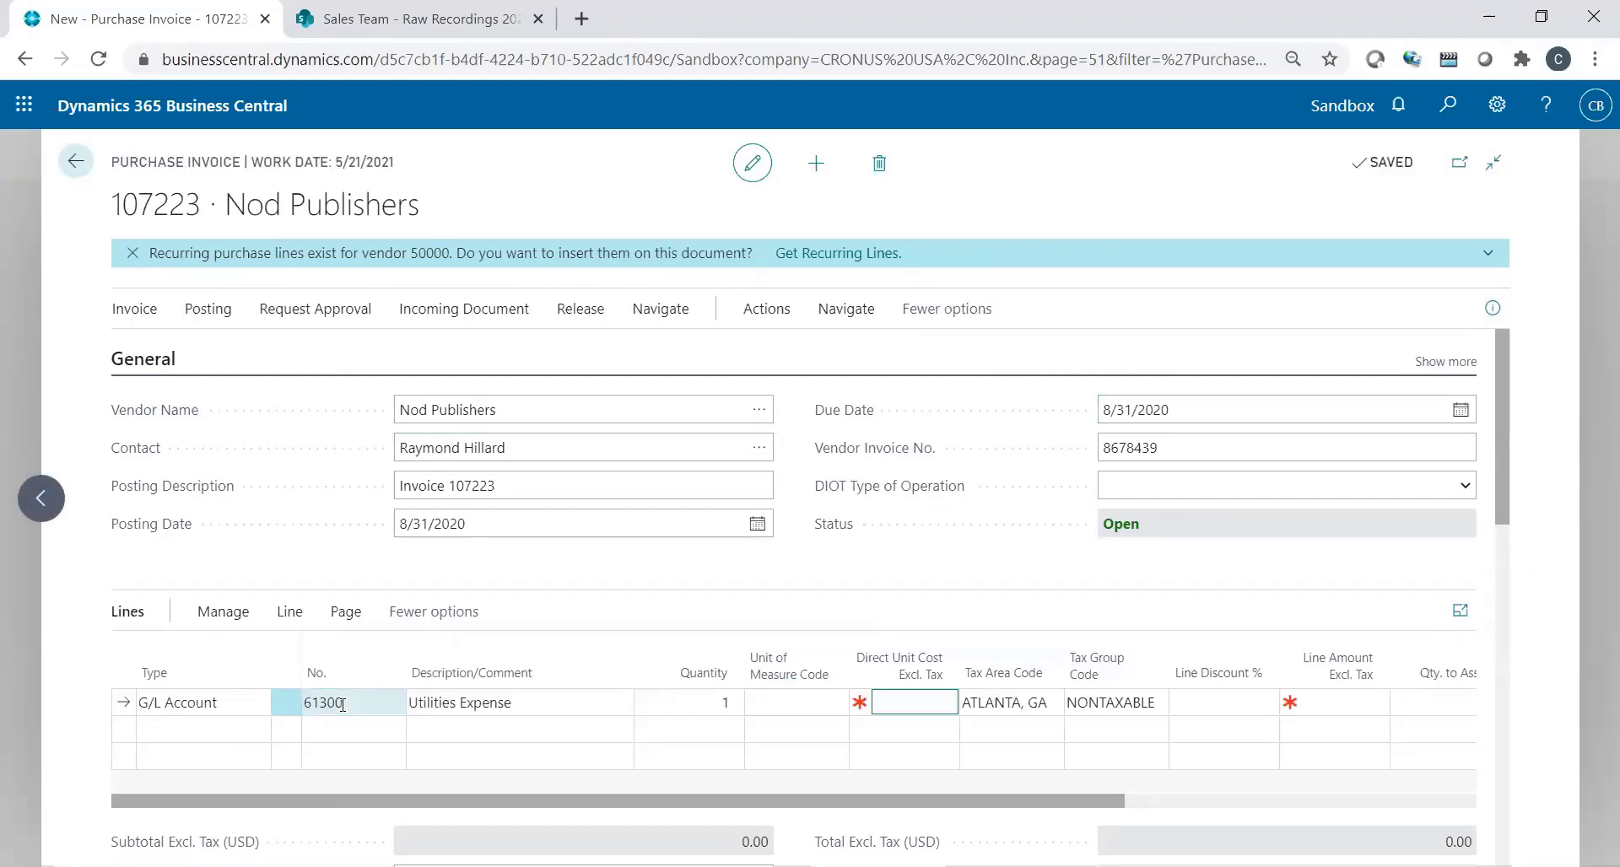
{"action": "type", "text": "800"}
{"action": "key", "text": "Tab"}
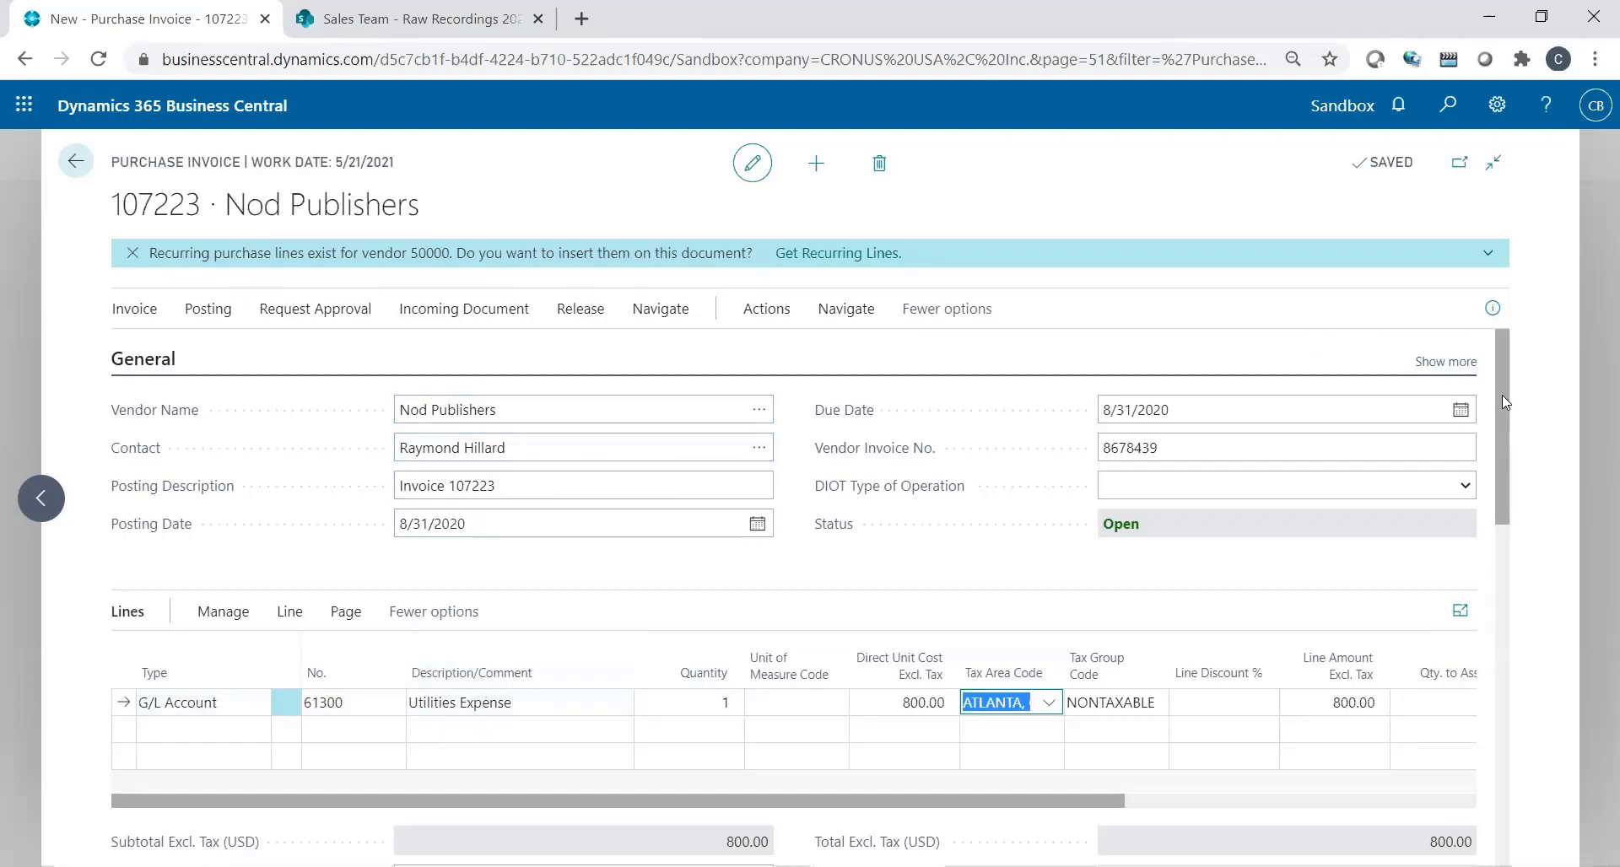
- In Invoice Details, try ACCOUNT, then settle on AUTODRAFT as the Payment Method Code
{"action": "left_click_drag", "start_coordinate": [1502, 397], "coordinate": [1500, 609]}
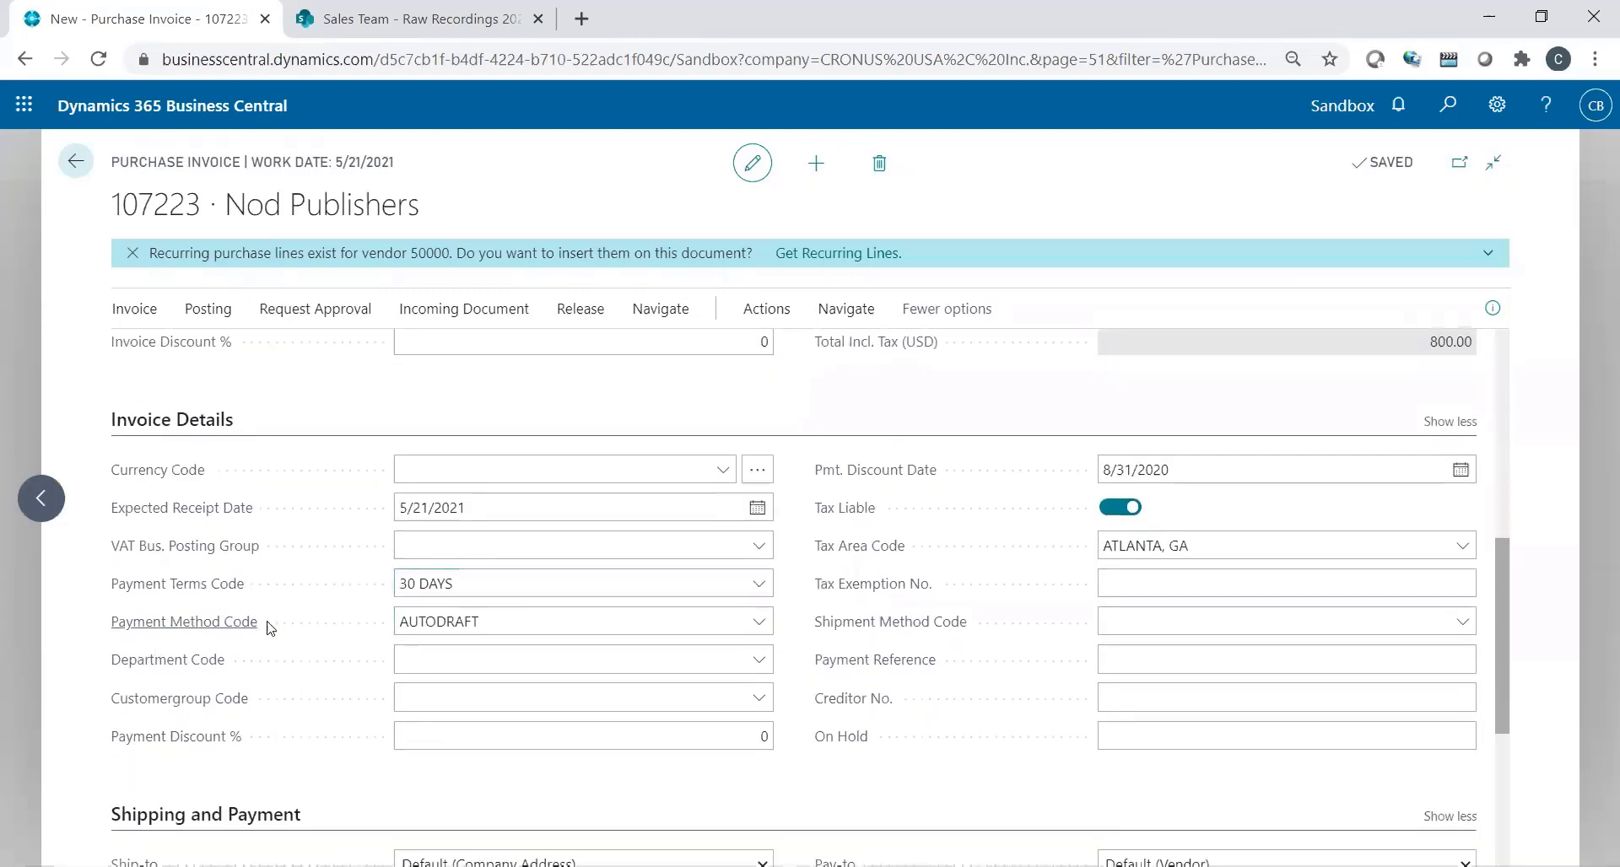
{"action": "left_click", "coordinate": [485, 628]}
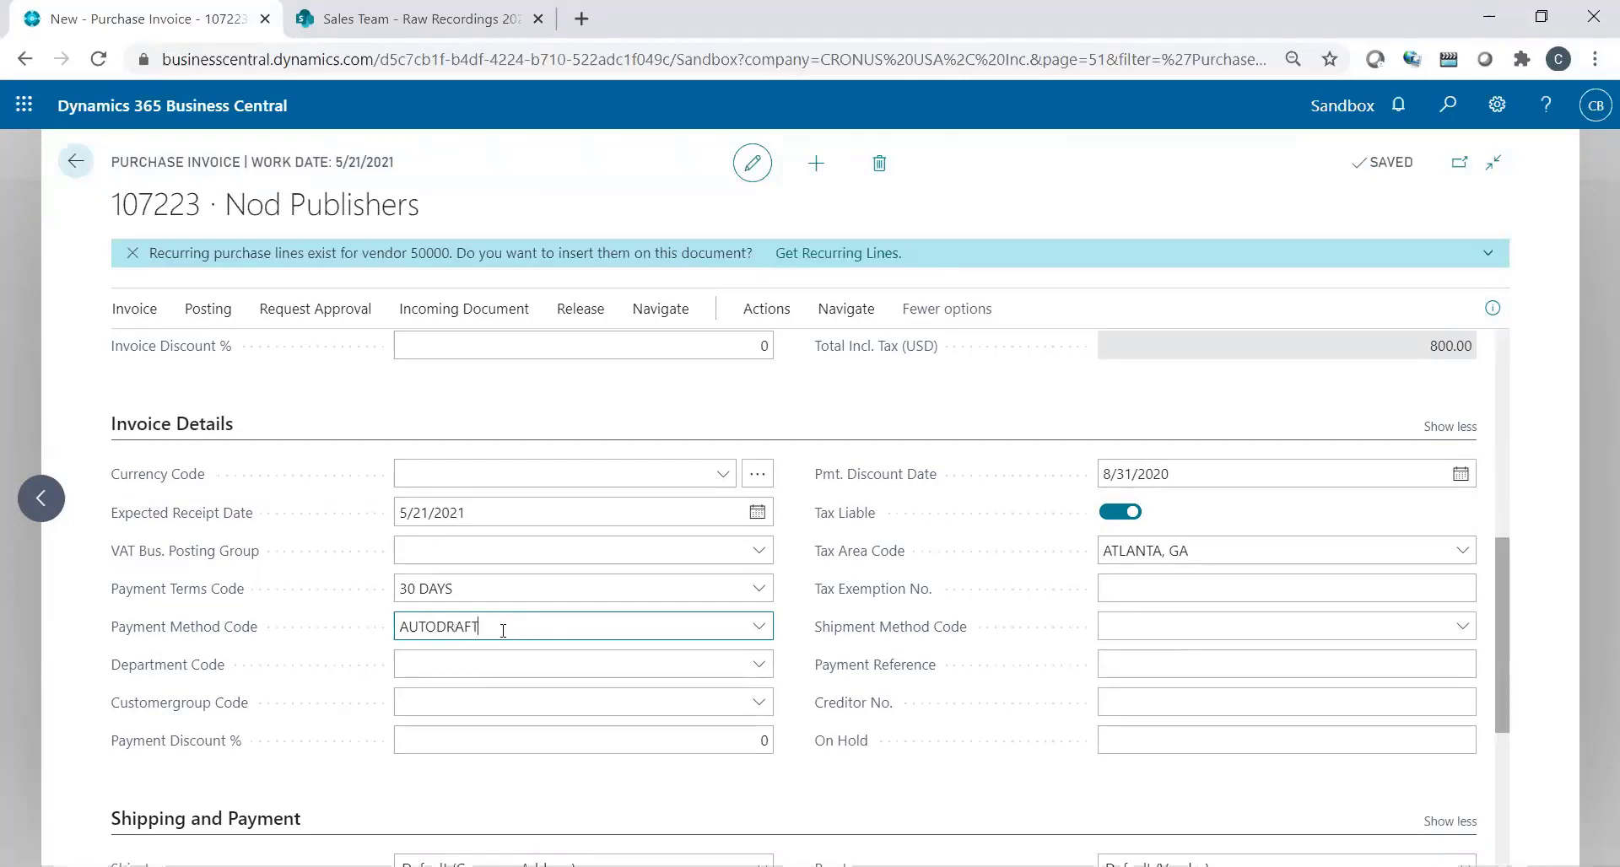
{"action": "left_click_drag", "start_coordinate": [502, 630], "coordinate": [390, 632]}
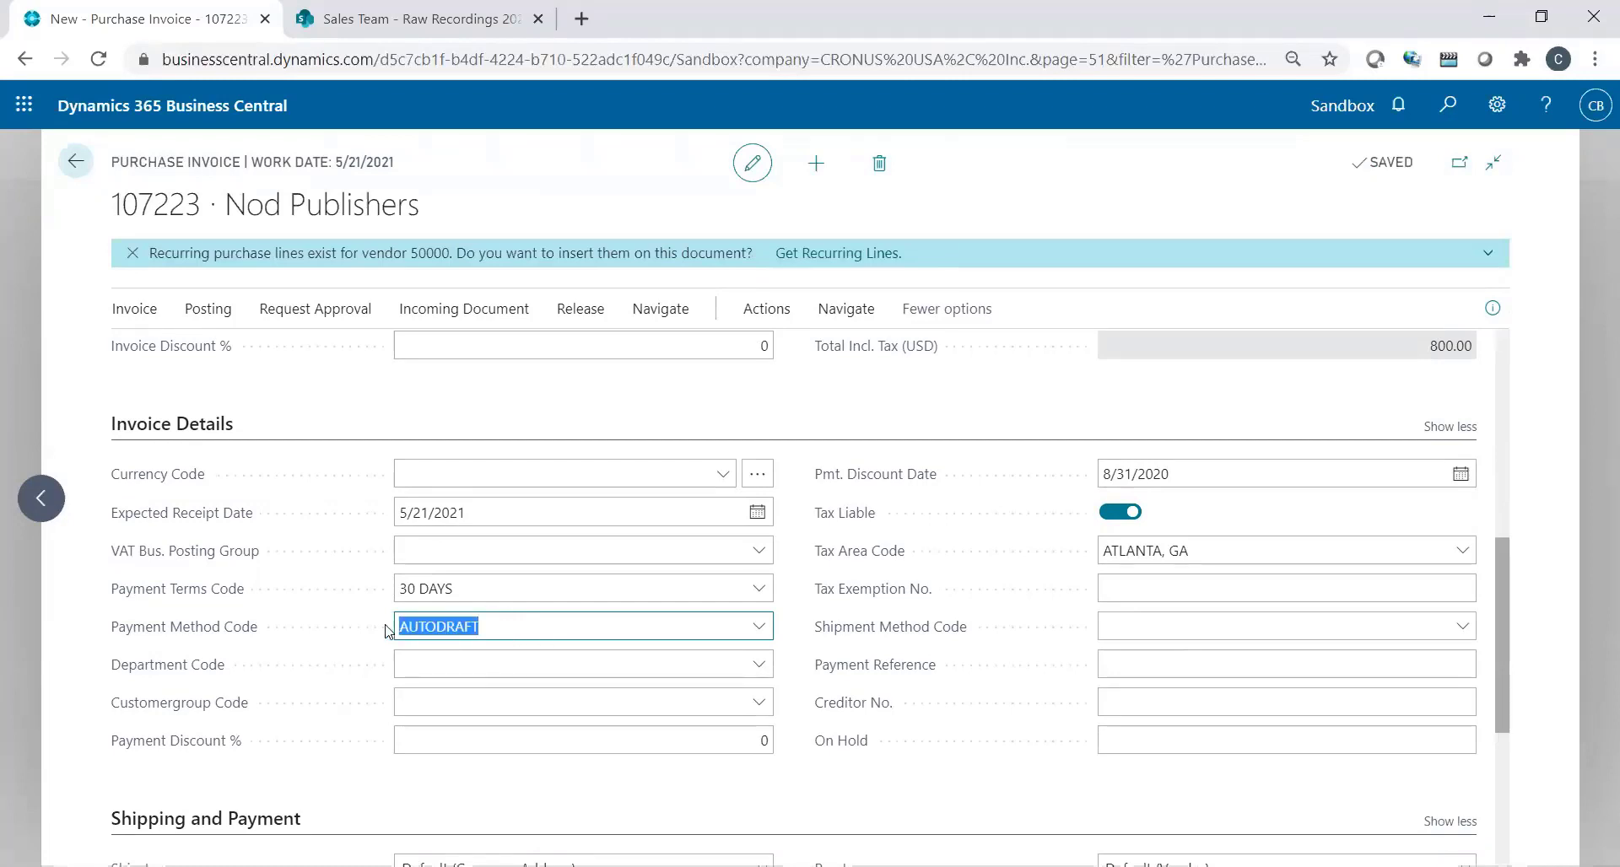
{"action": "left_click", "coordinate": [758, 629]}
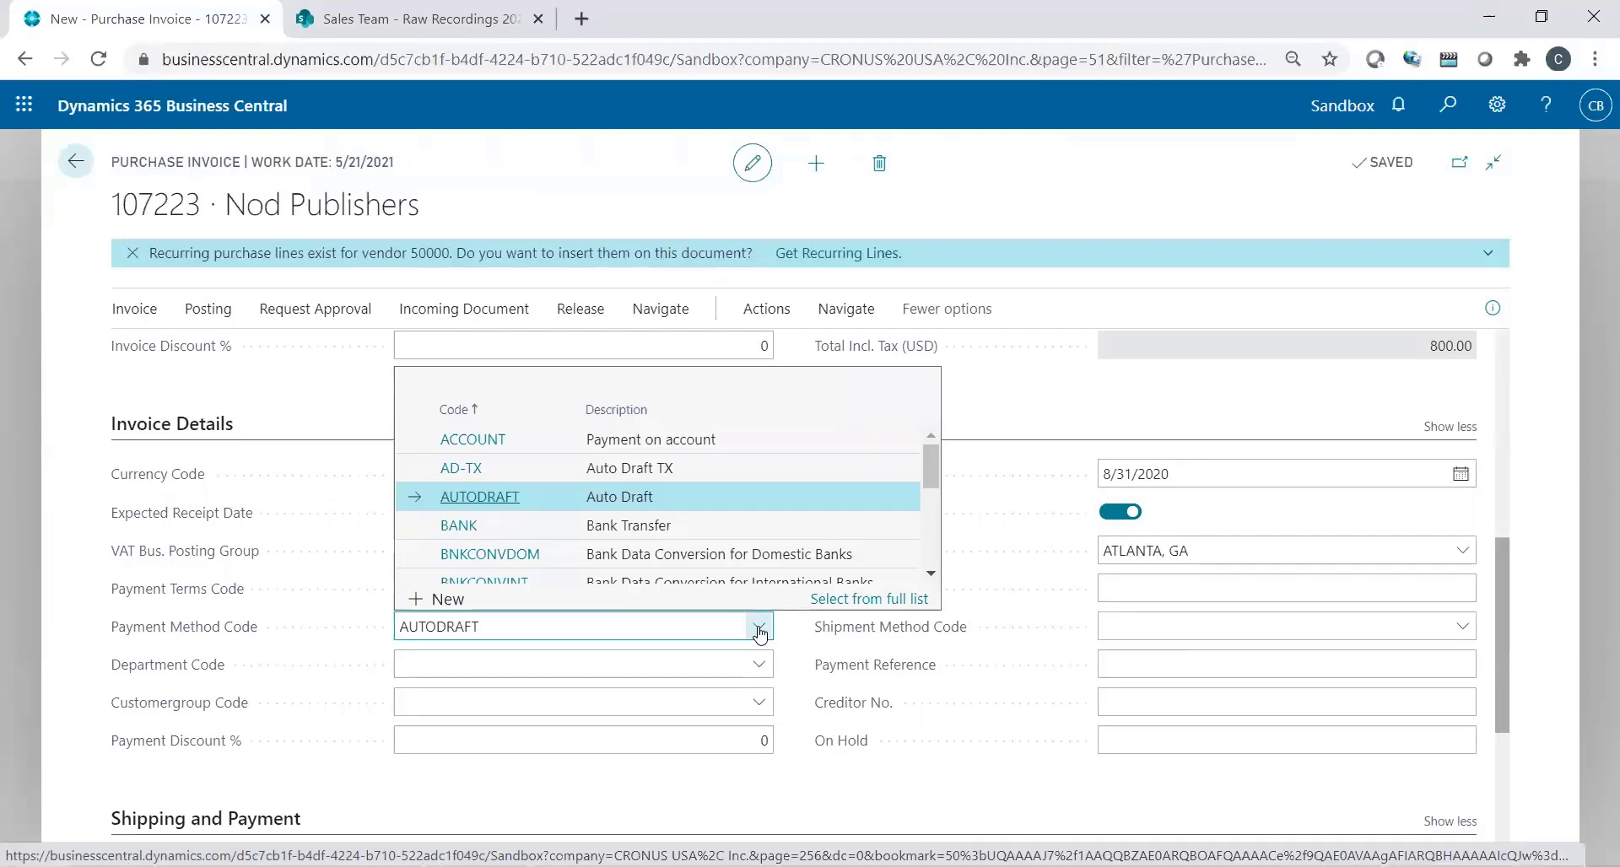
{"action": "left_click", "coordinate": [654, 440]}
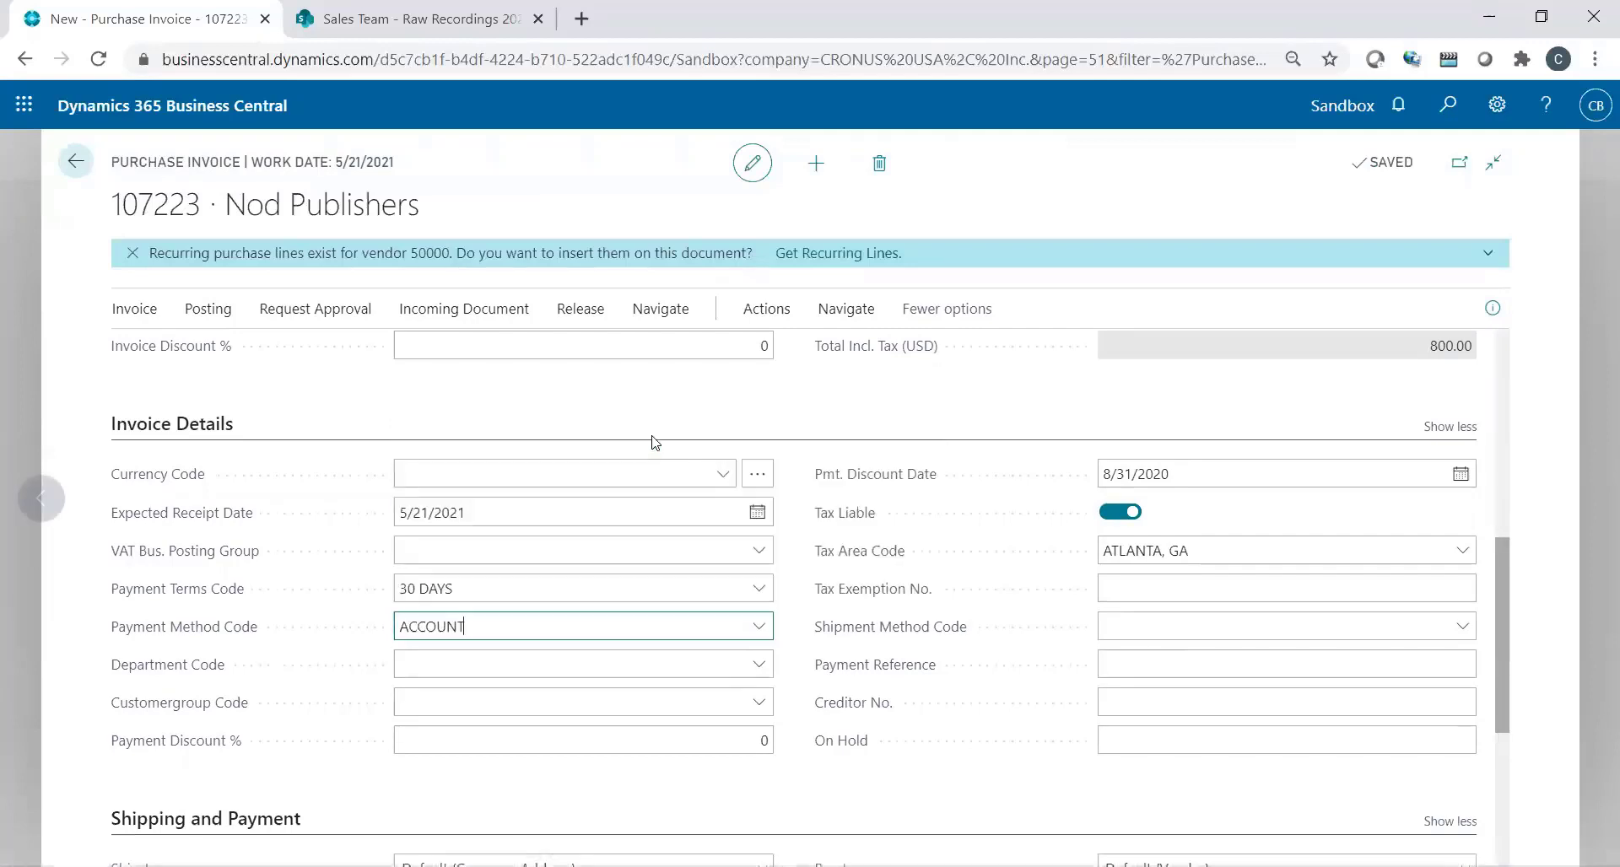
{"action": "left_click", "coordinate": [764, 634]}
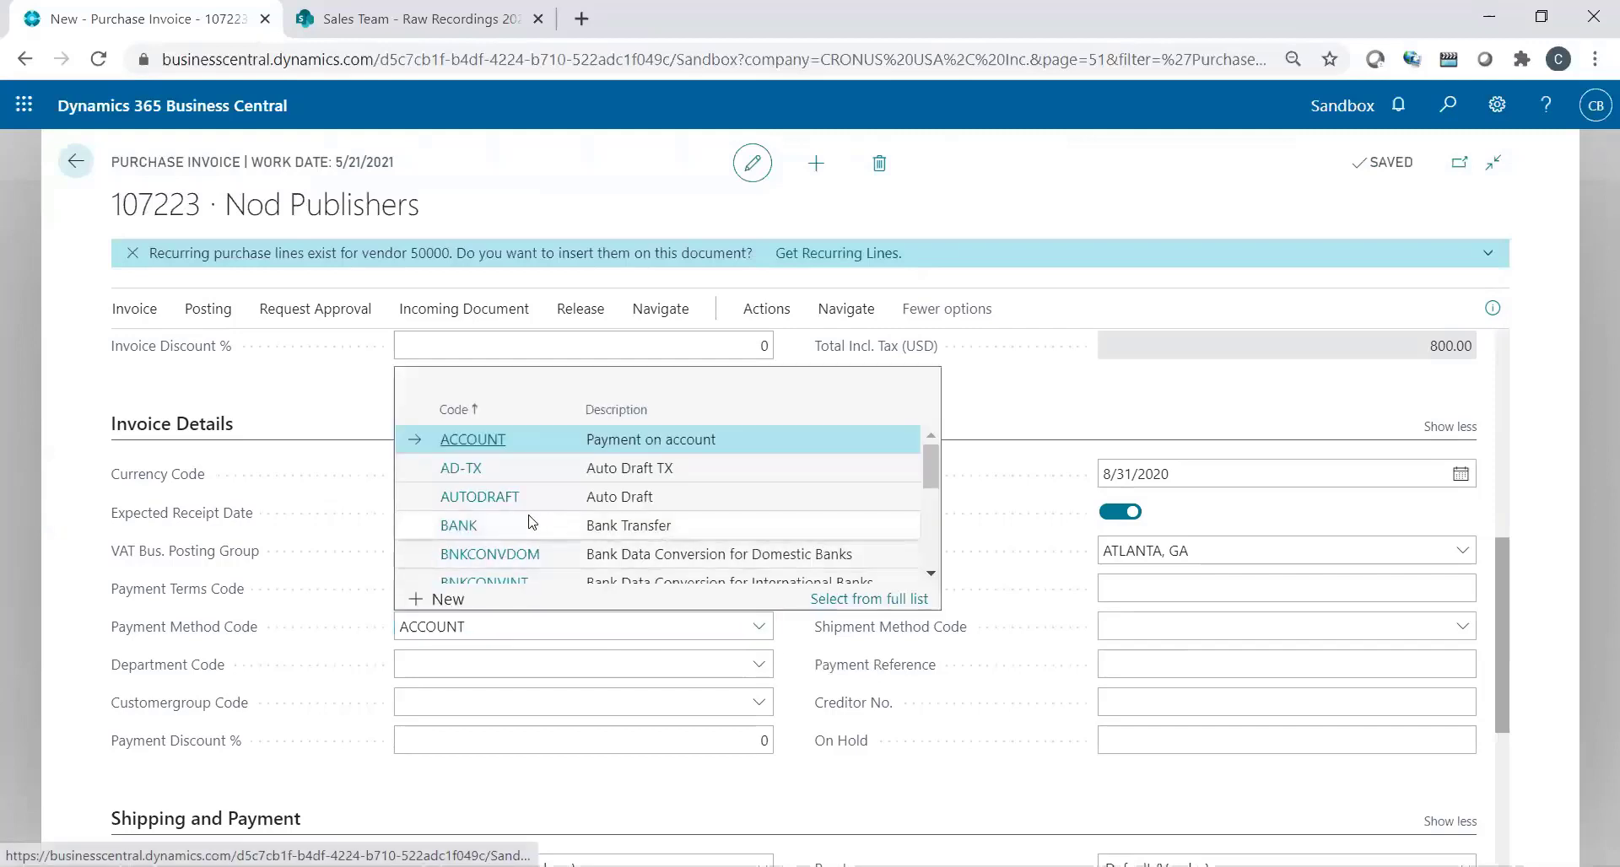
{"action": "left_click", "coordinate": [480, 497]}
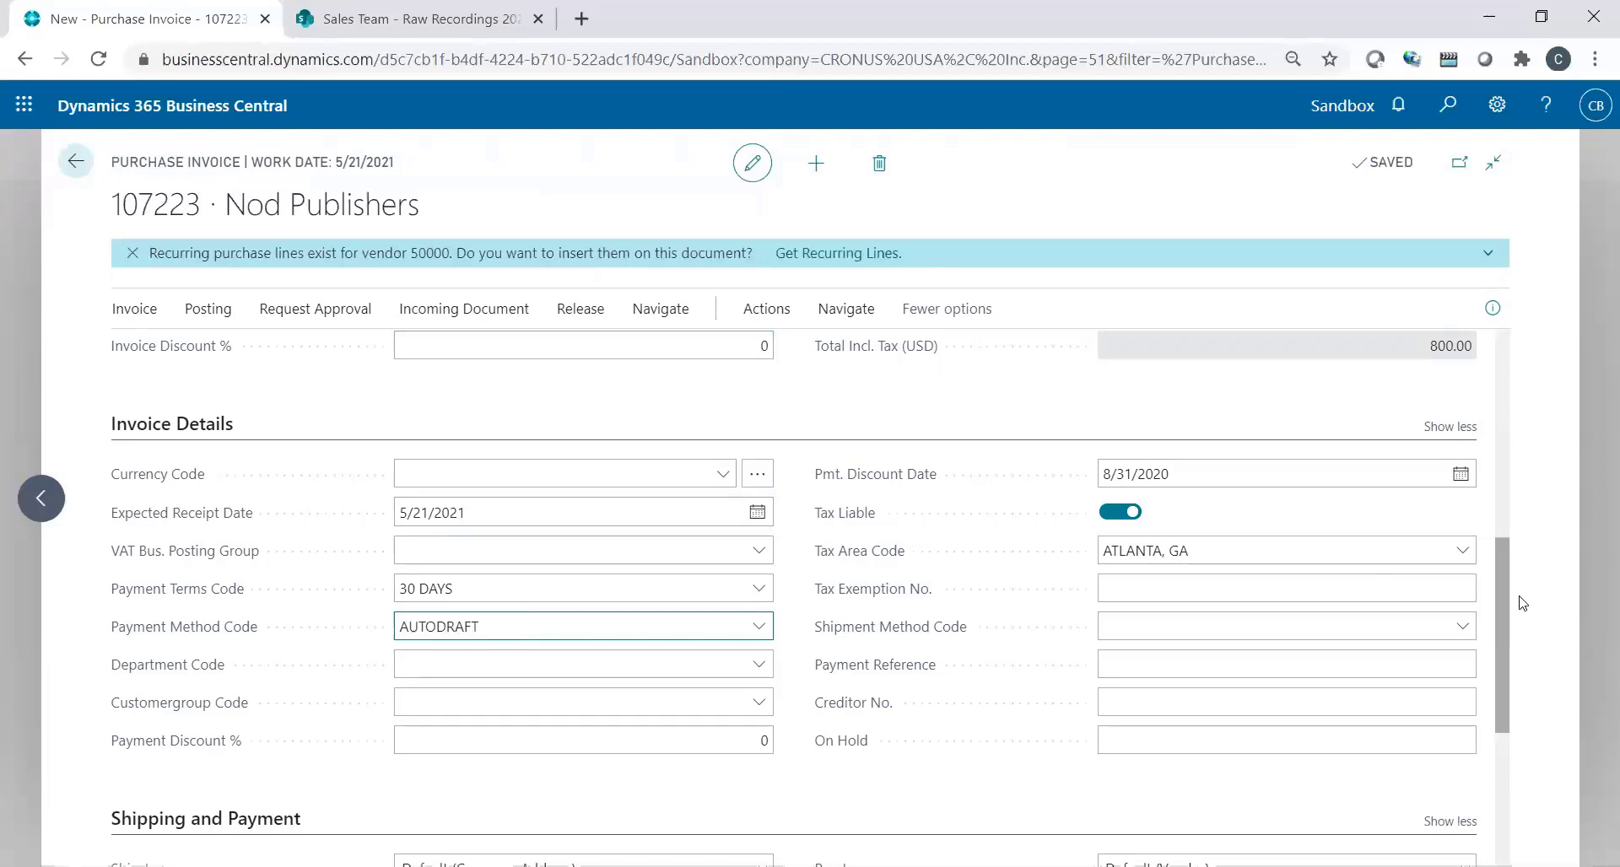
{"action": "left_click", "coordinate": [1497, 604]}
- Post invoice 107223, confirming the post and declining to open posted invoice 108223
{"action": "left_click_drag", "start_coordinate": [1496, 603], "coordinate": [1505, 341]}
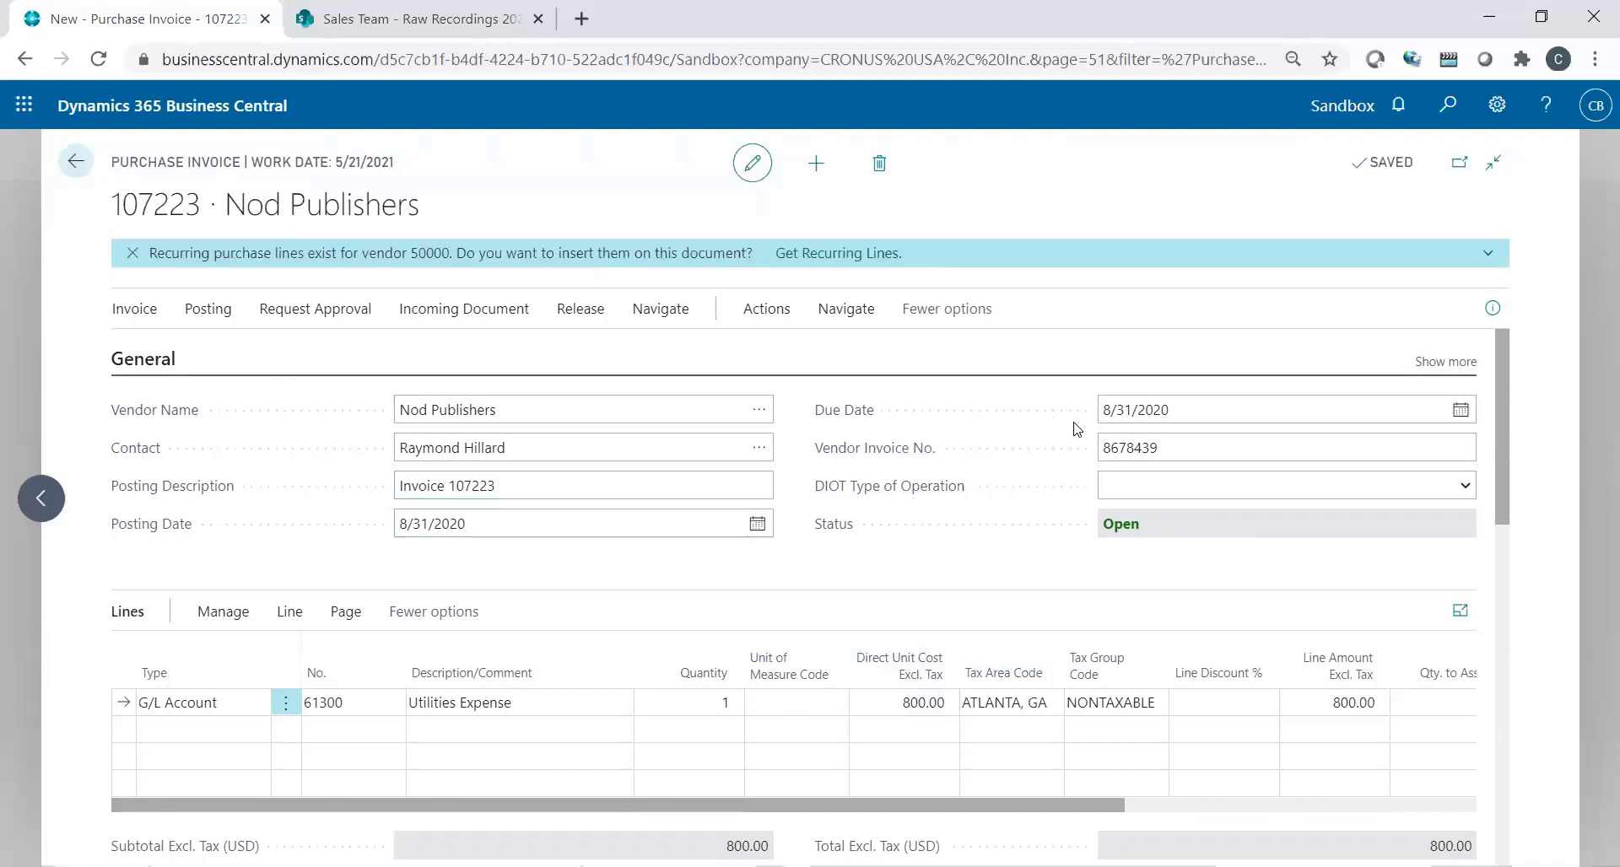
{"action": "left_click", "coordinate": [515, 520]}
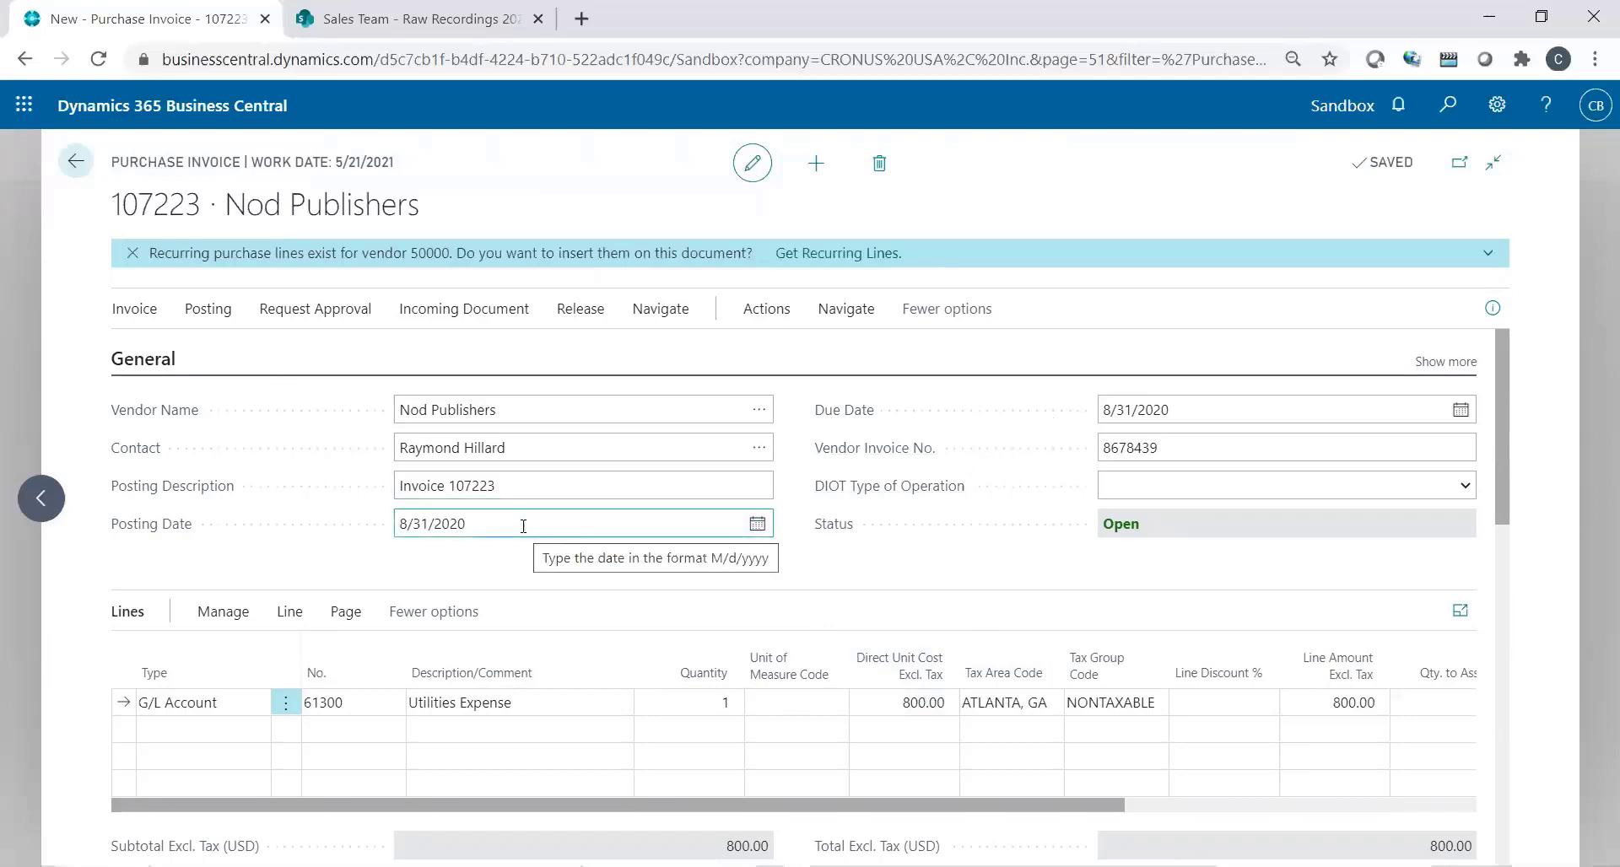
{"action": "left_click", "coordinate": [207, 312]}
{"action": "left_click", "coordinate": [151, 353]}
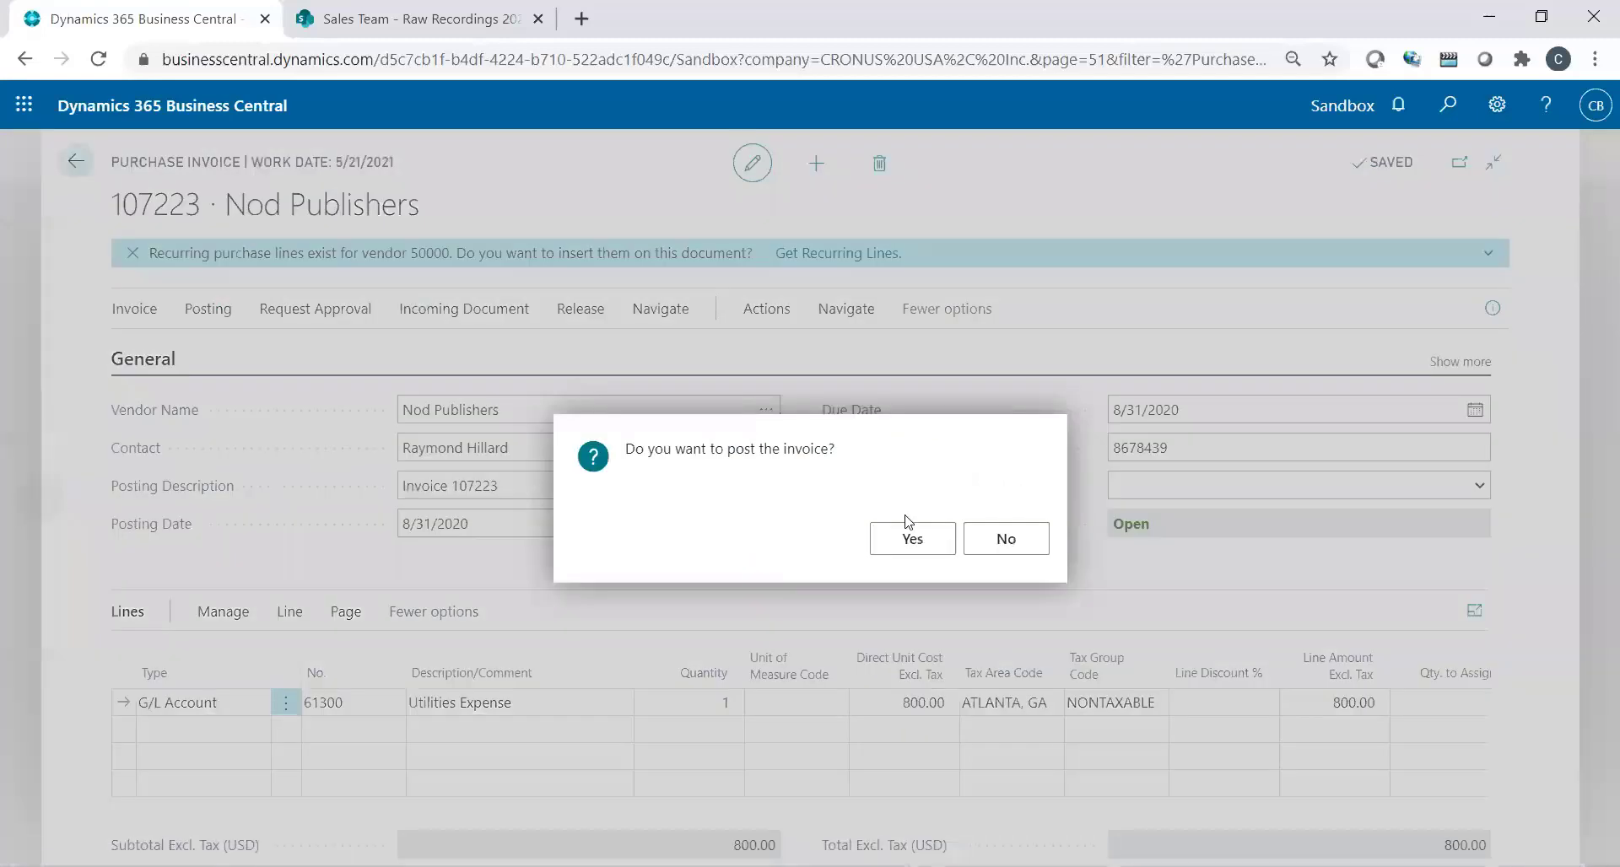
{"action": "left_click", "coordinate": [913, 539]}
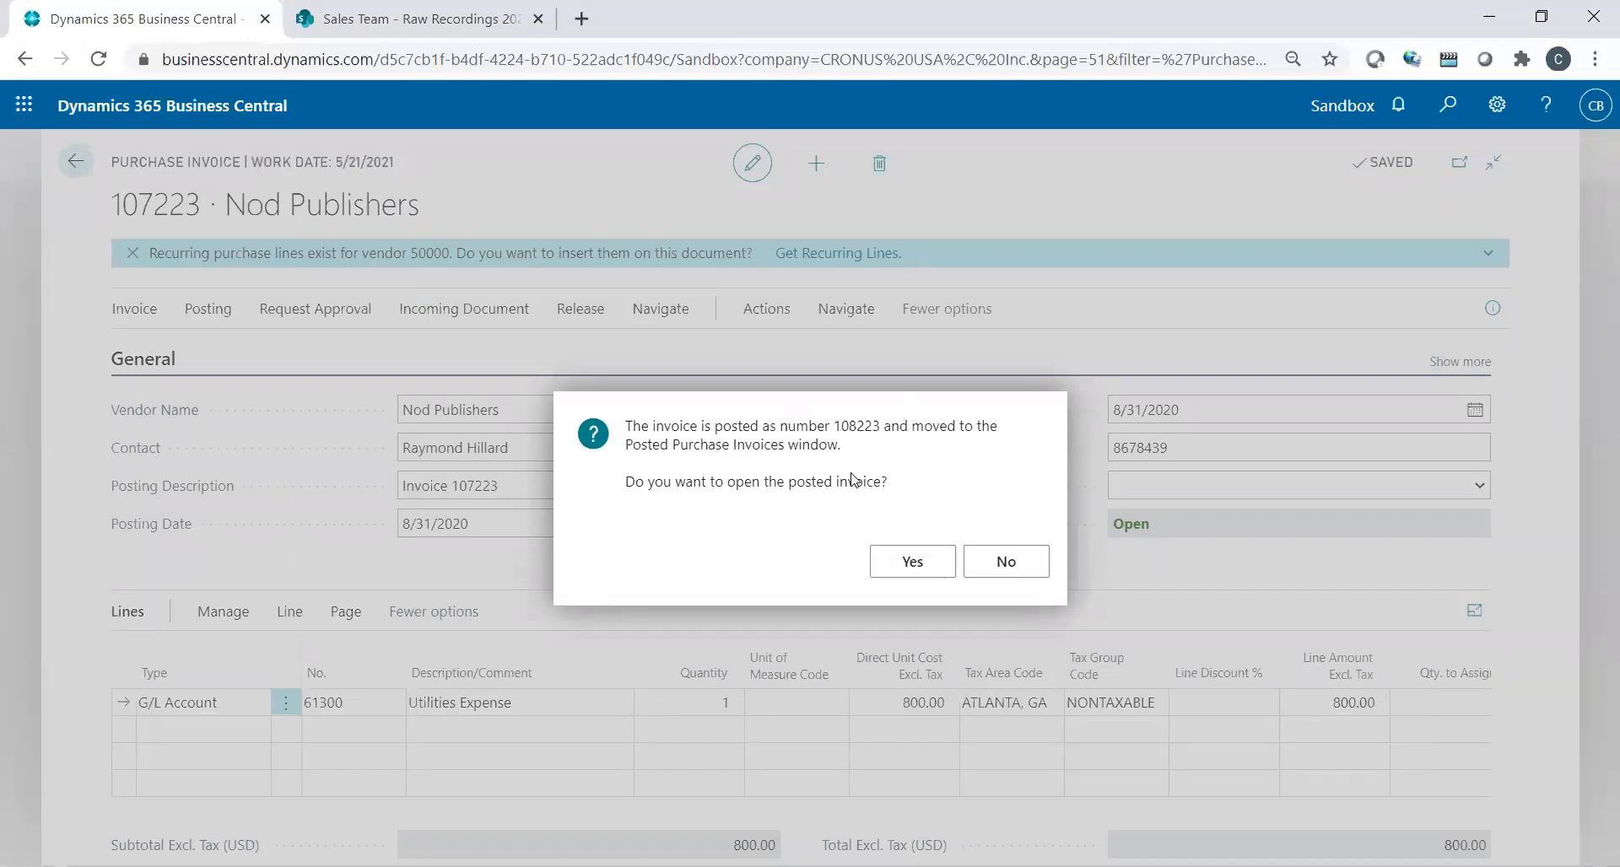
{"action": "left_click", "coordinate": [1026, 563]}
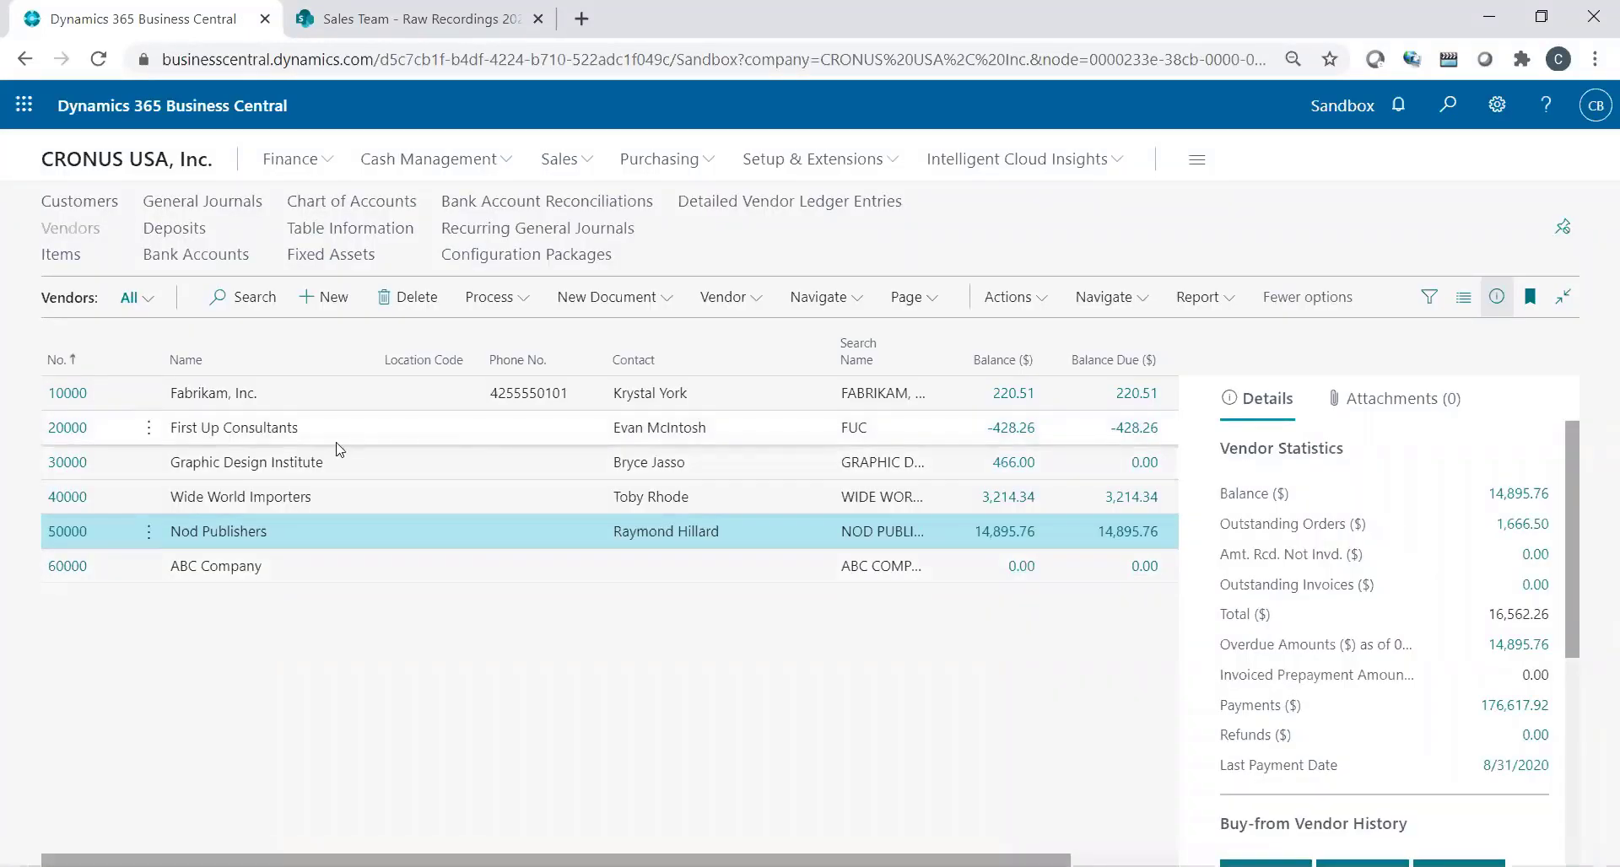
- From vendor 50000's card, open Navigate > History > Ledger Entries
{"action": "left_click_drag", "start_coordinate": [337, 449], "coordinate": [74, 543]}
{"action": "left_click", "coordinate": [72, 540]}
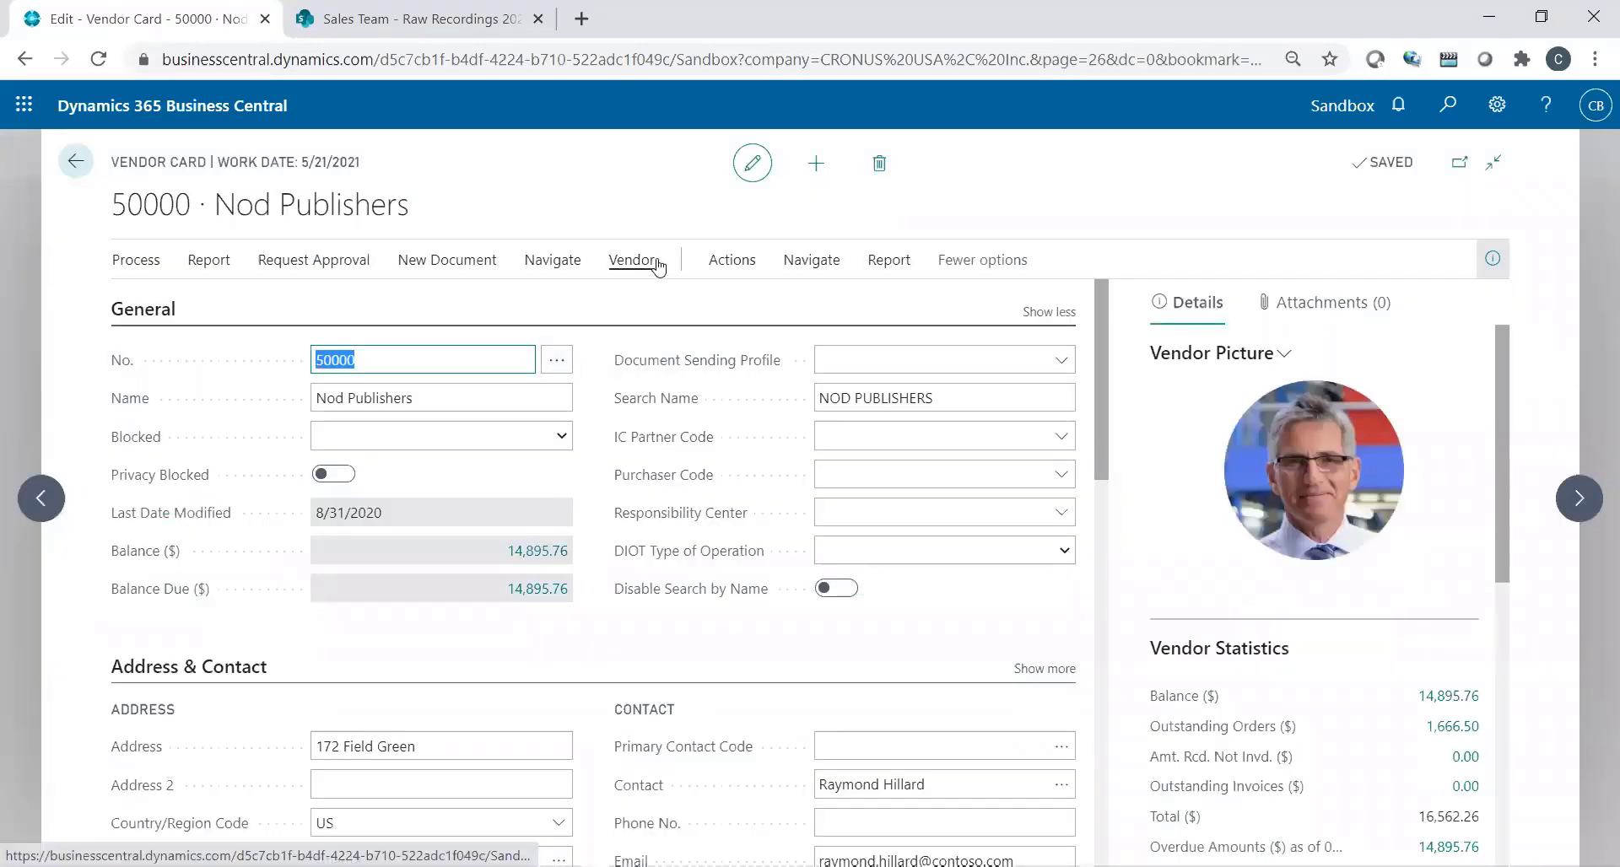
{"action": "left_click", "coordinate": [812, 260]}
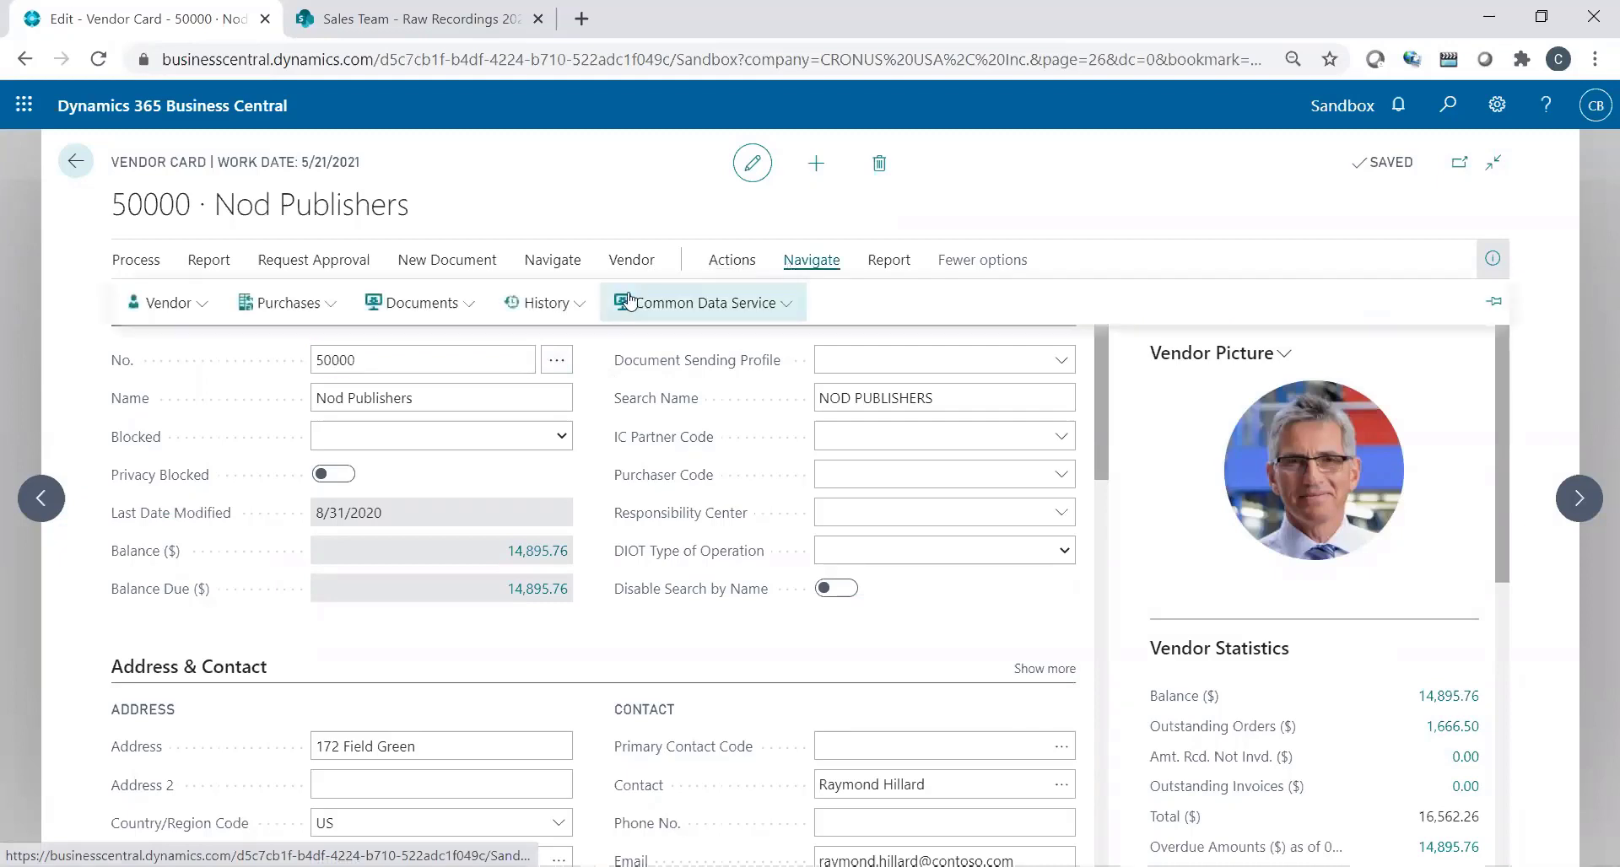
{"action": "left_click", "coordinate": [570, 307]}
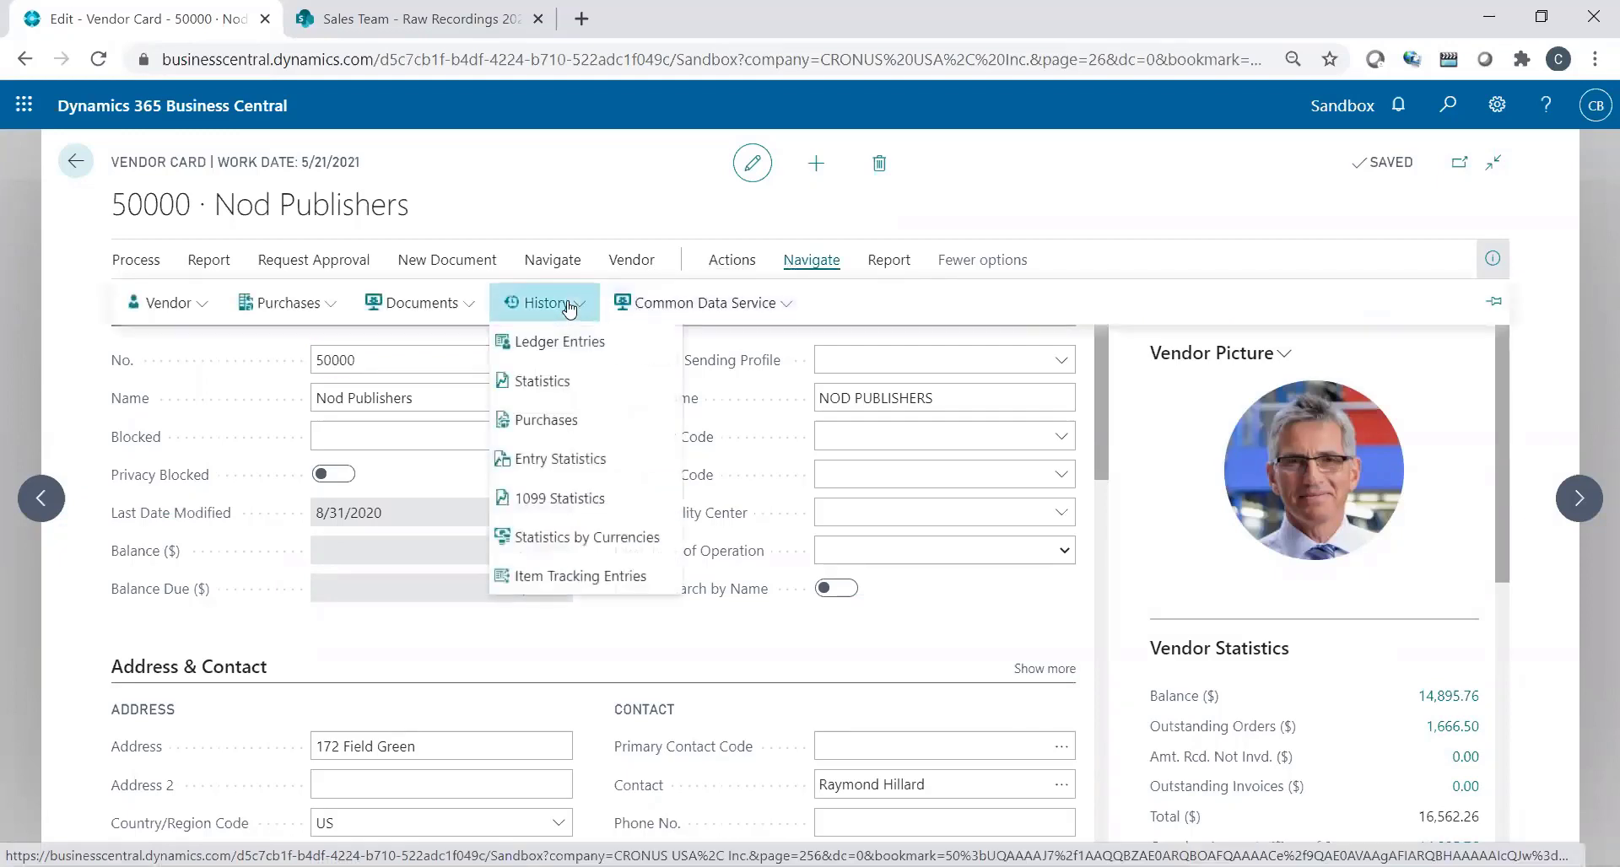
{"action": "left_click", "coordinate": [576, 355]}
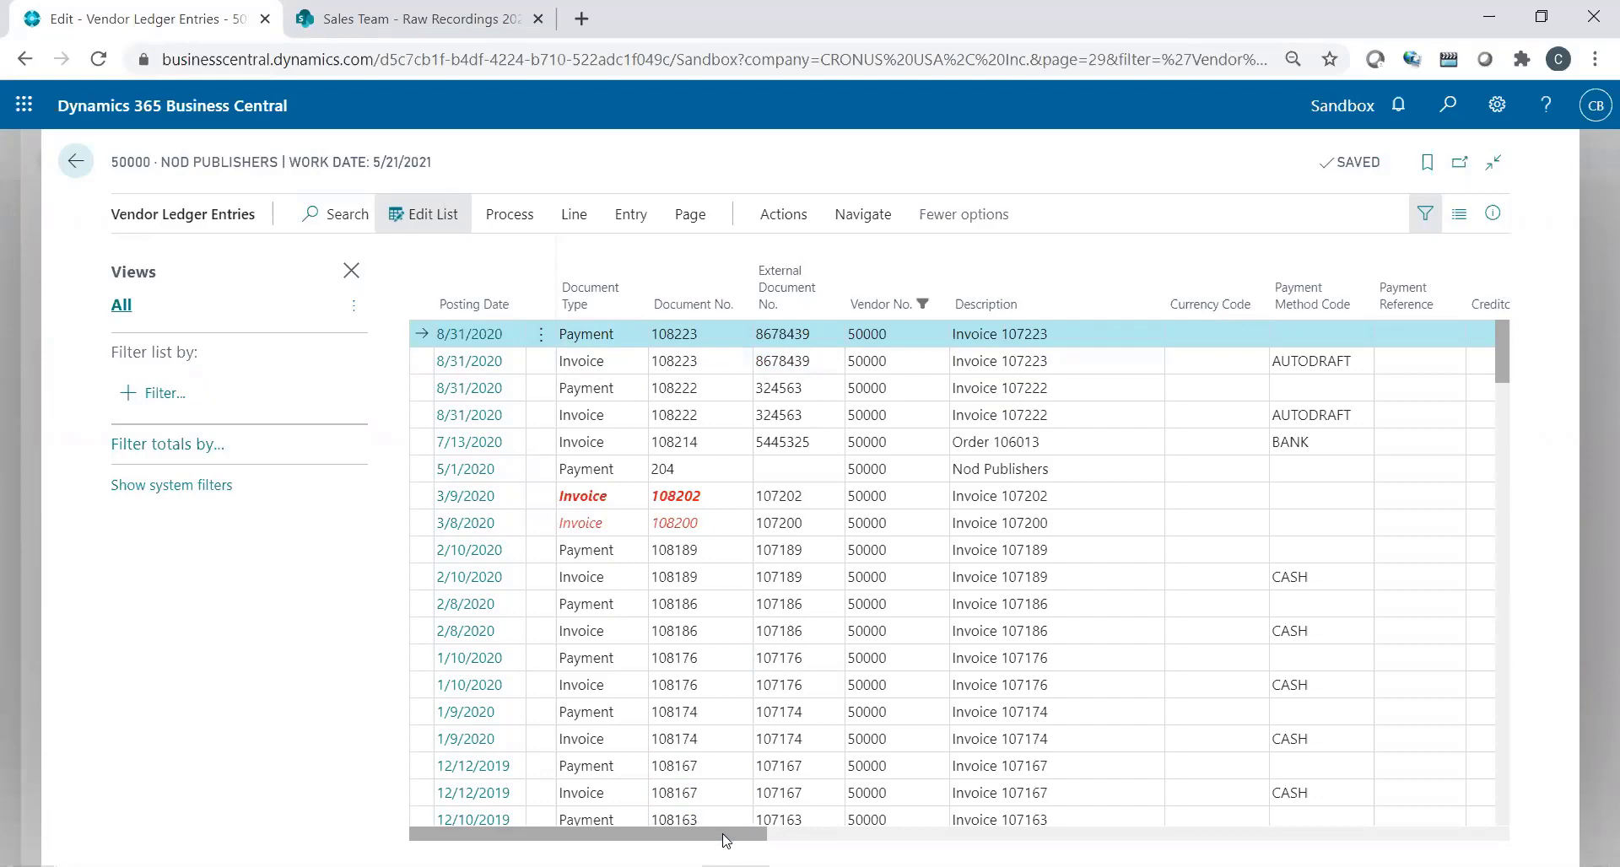
- Review both 108223 entries, the 800.00 payment and the AUTODRAFT invoice, then close to Vendors
{"action": "left_click_drag", "start_coordinate": [729, 837], "coordinate": [924, 822]}
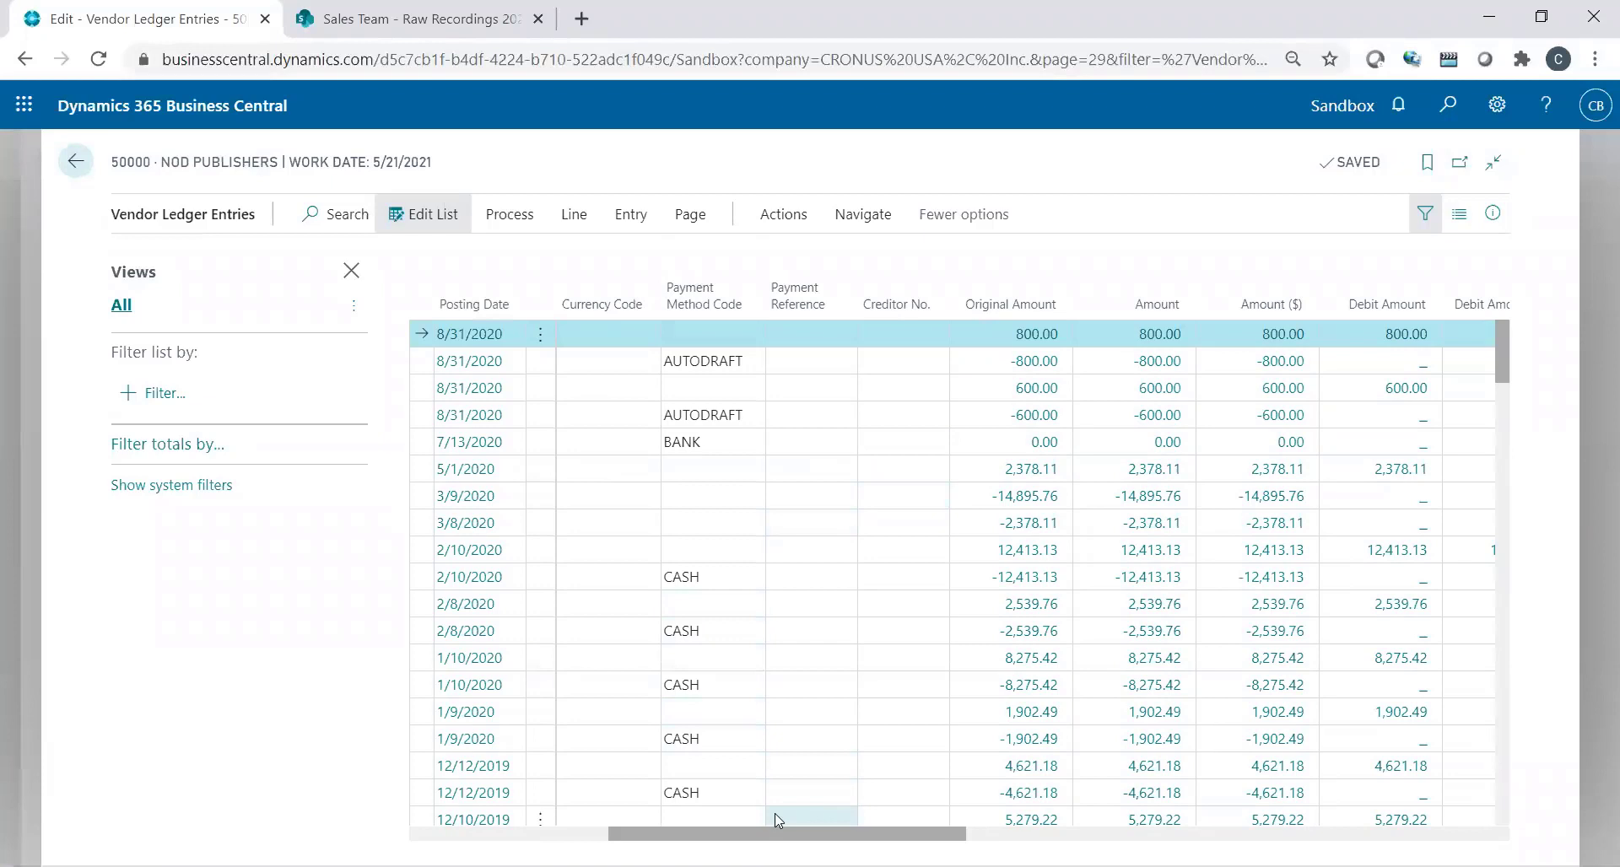
{"action": "left_click", "coordinate": [923, 374], "text": "shift"}
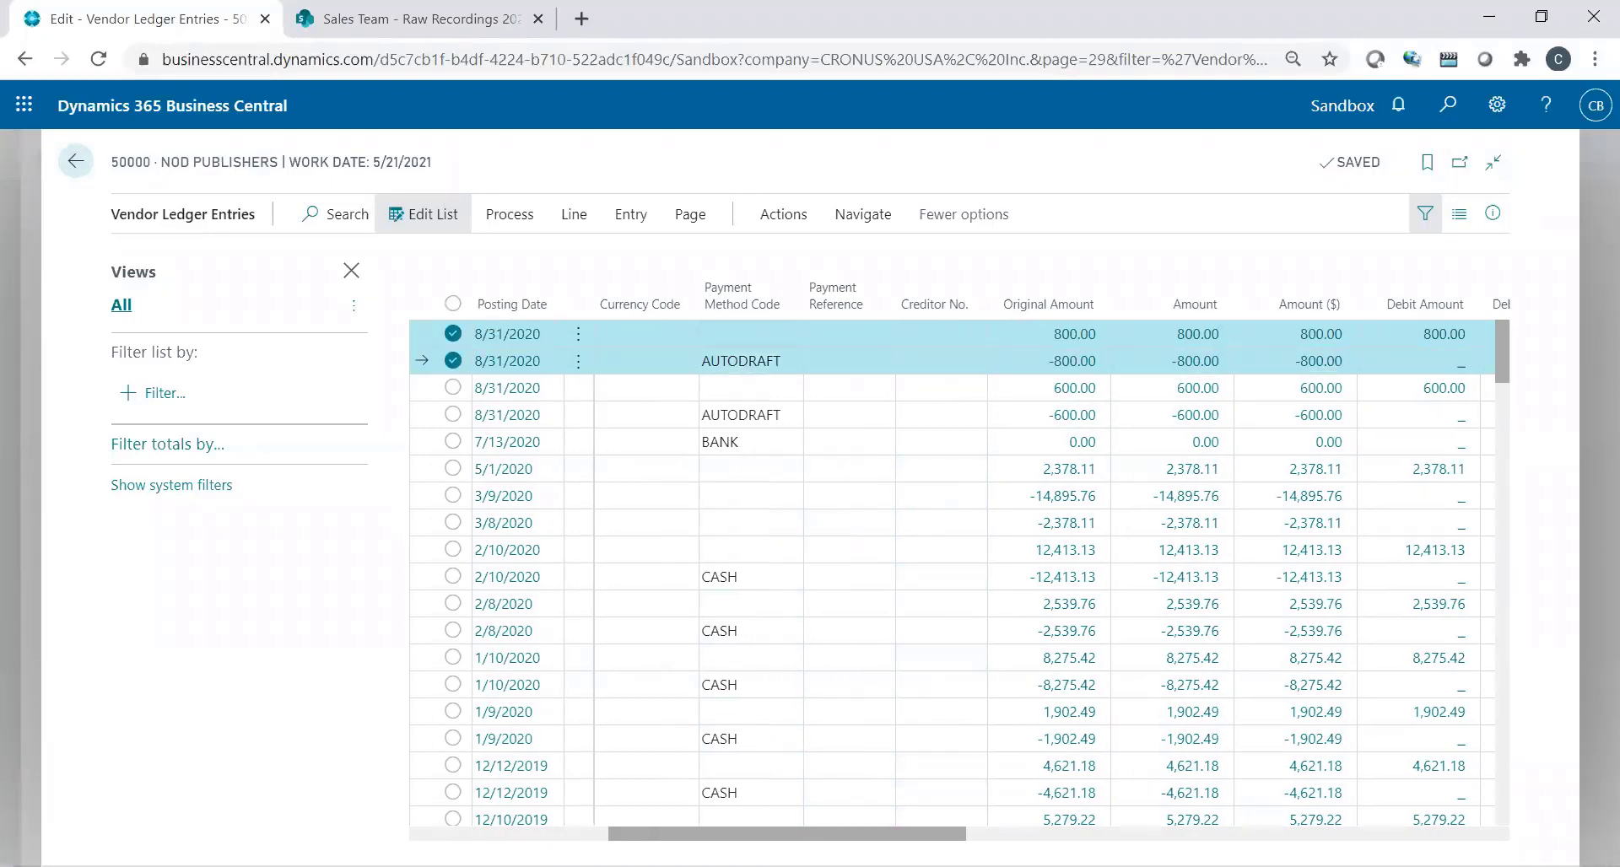
{"action": "left_click_drag", "start_coordinate": [933, 835], "coordinate": [734, 835]}
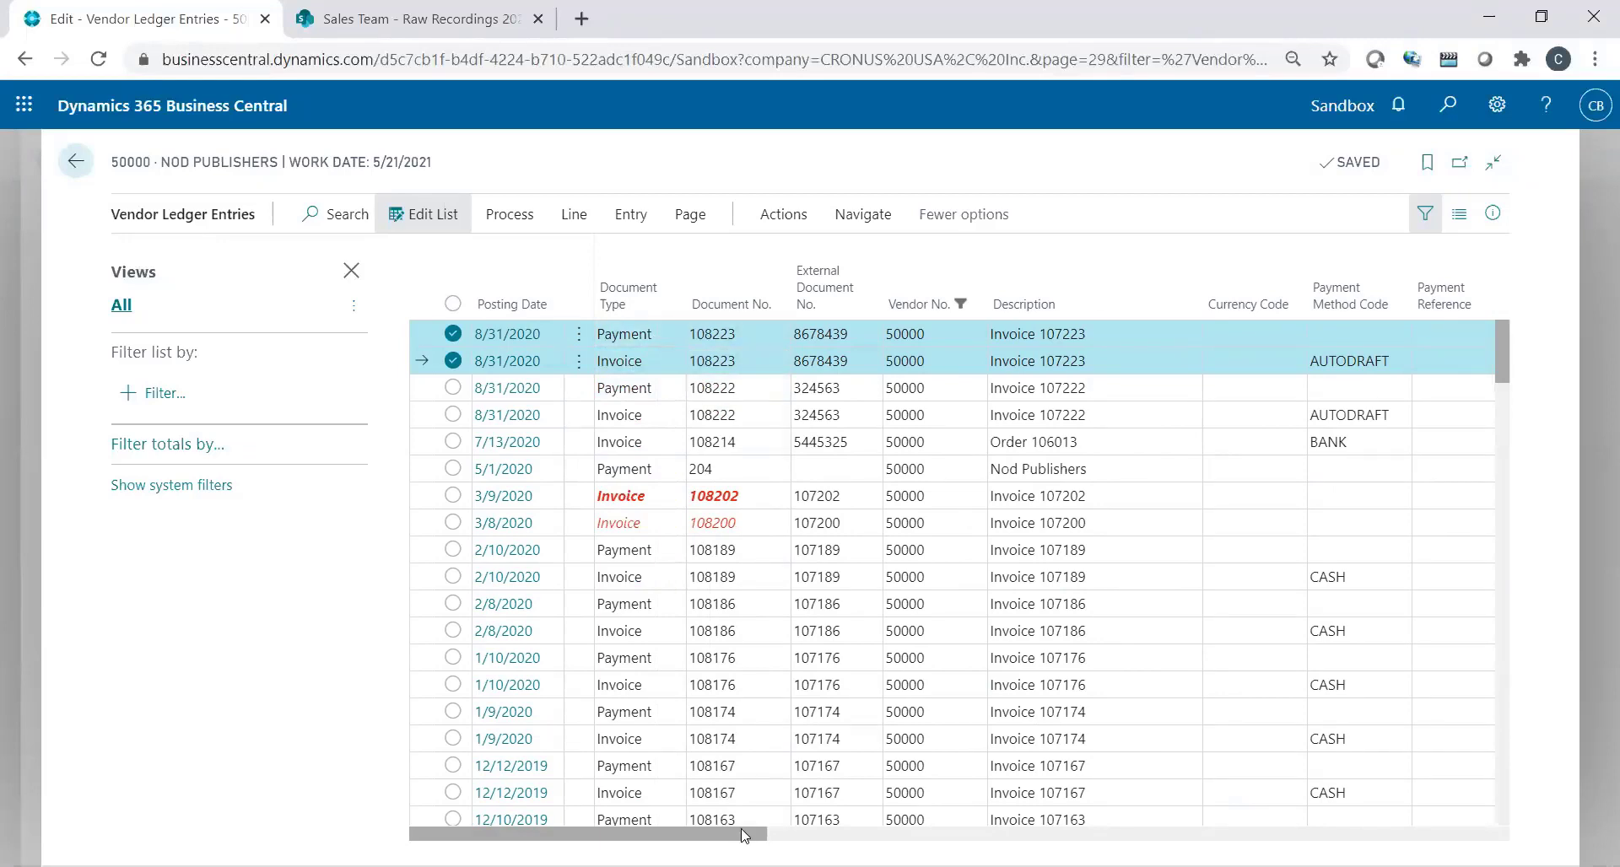
{"action": "left_click_drag", "start_coordinate": [744, 835], "coordinate": [926, 837]}
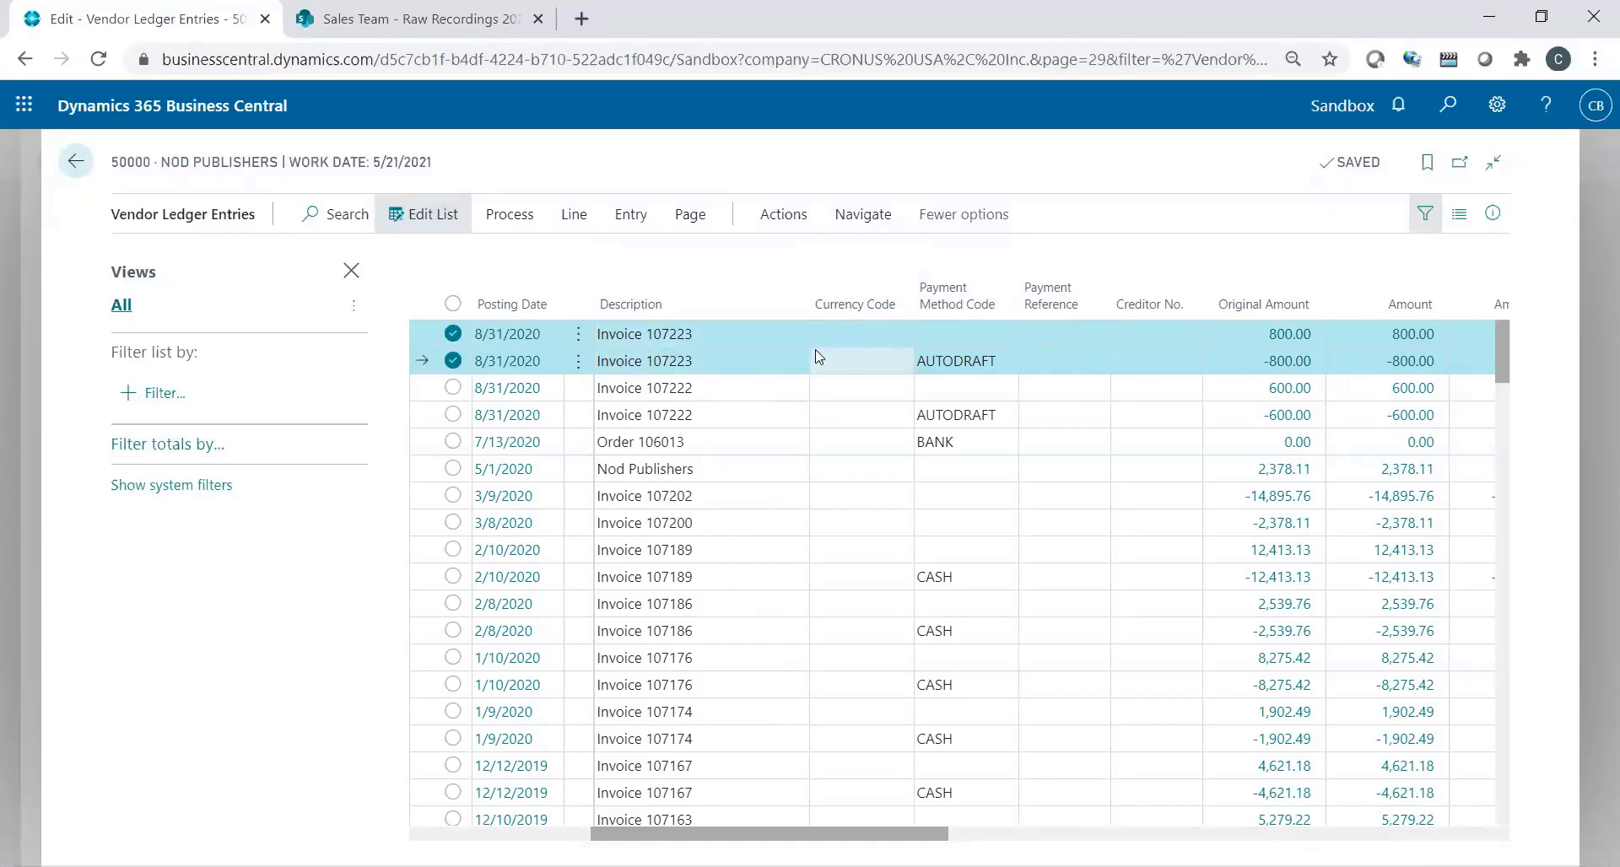
{"action": "key", "text": "Escape"}
{"action": "key", "text": "Escape"}
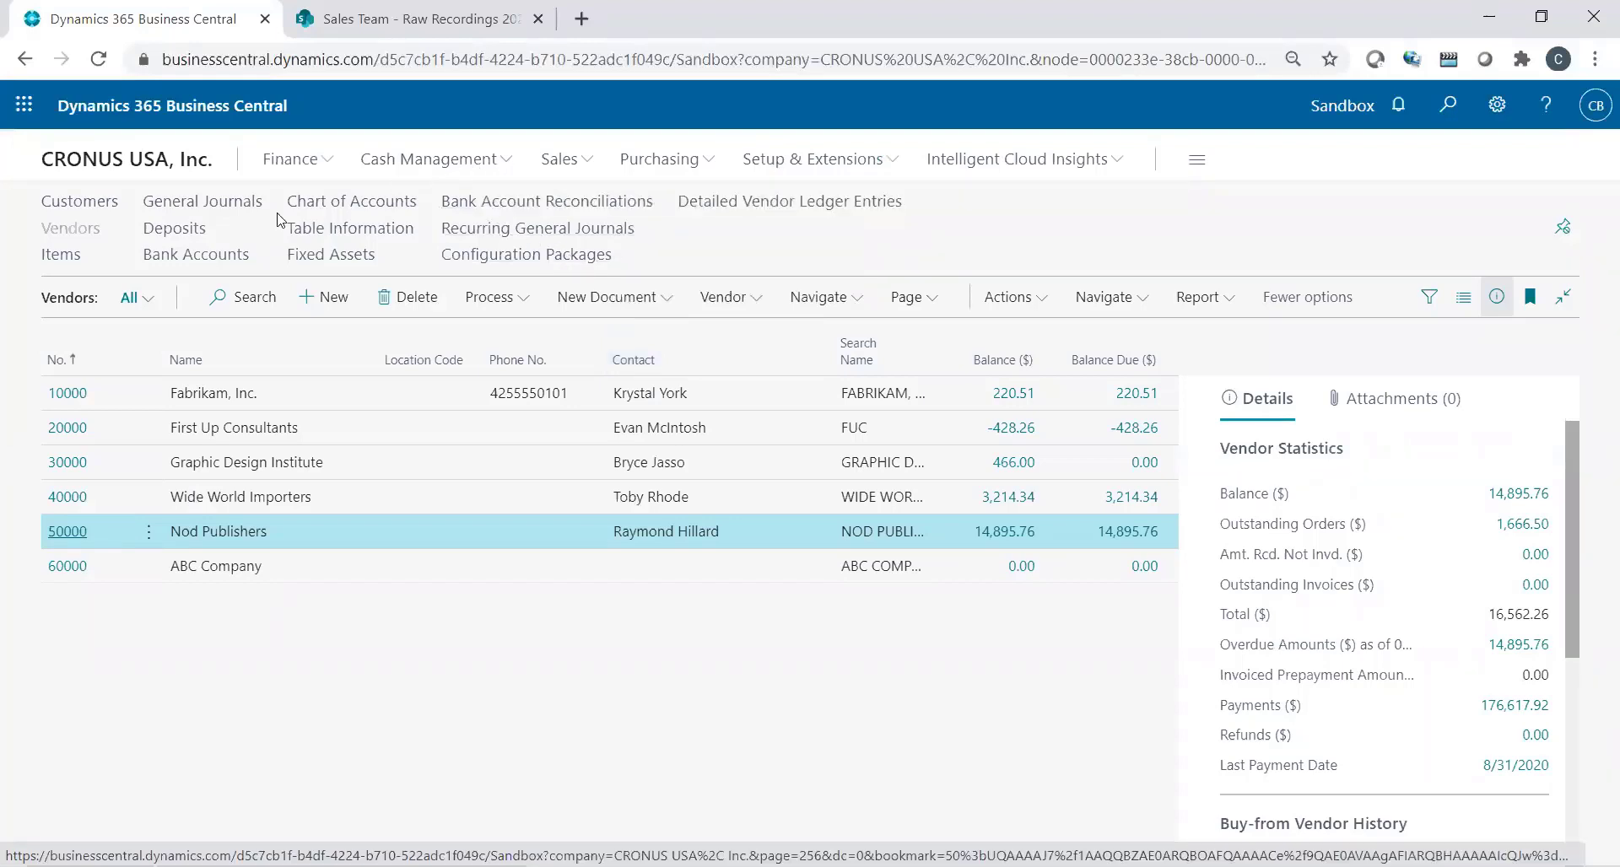
- Open the CHECKING bank account and drill into its Balance to list its ledger entries
{"action": "left_click", "coordinate": [200, 264]}
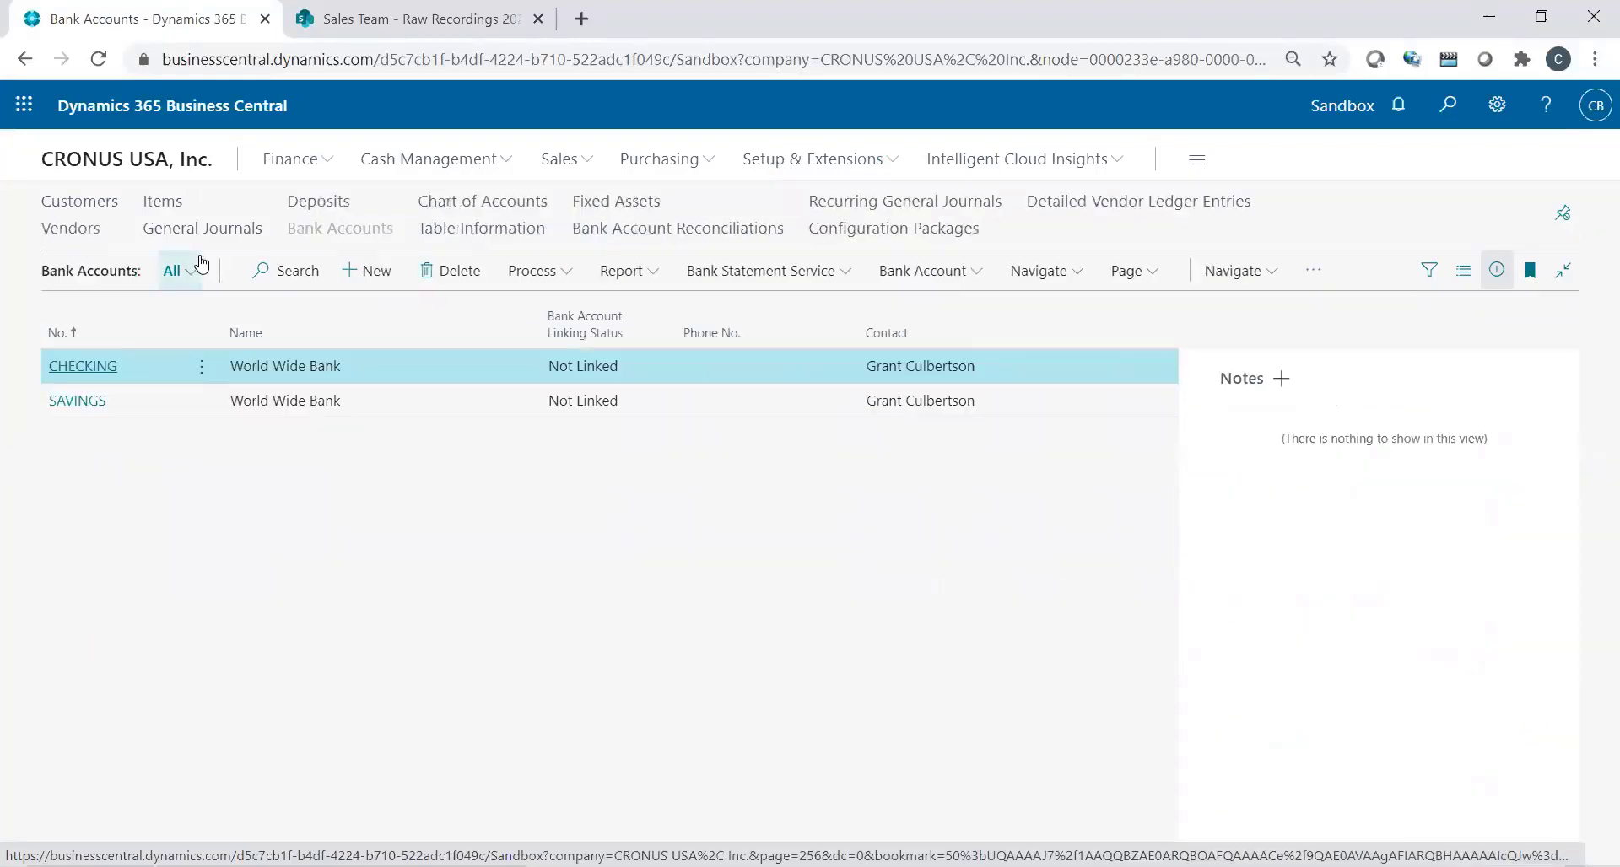
{"action": "left_click", "coordinate": [89, 366]}
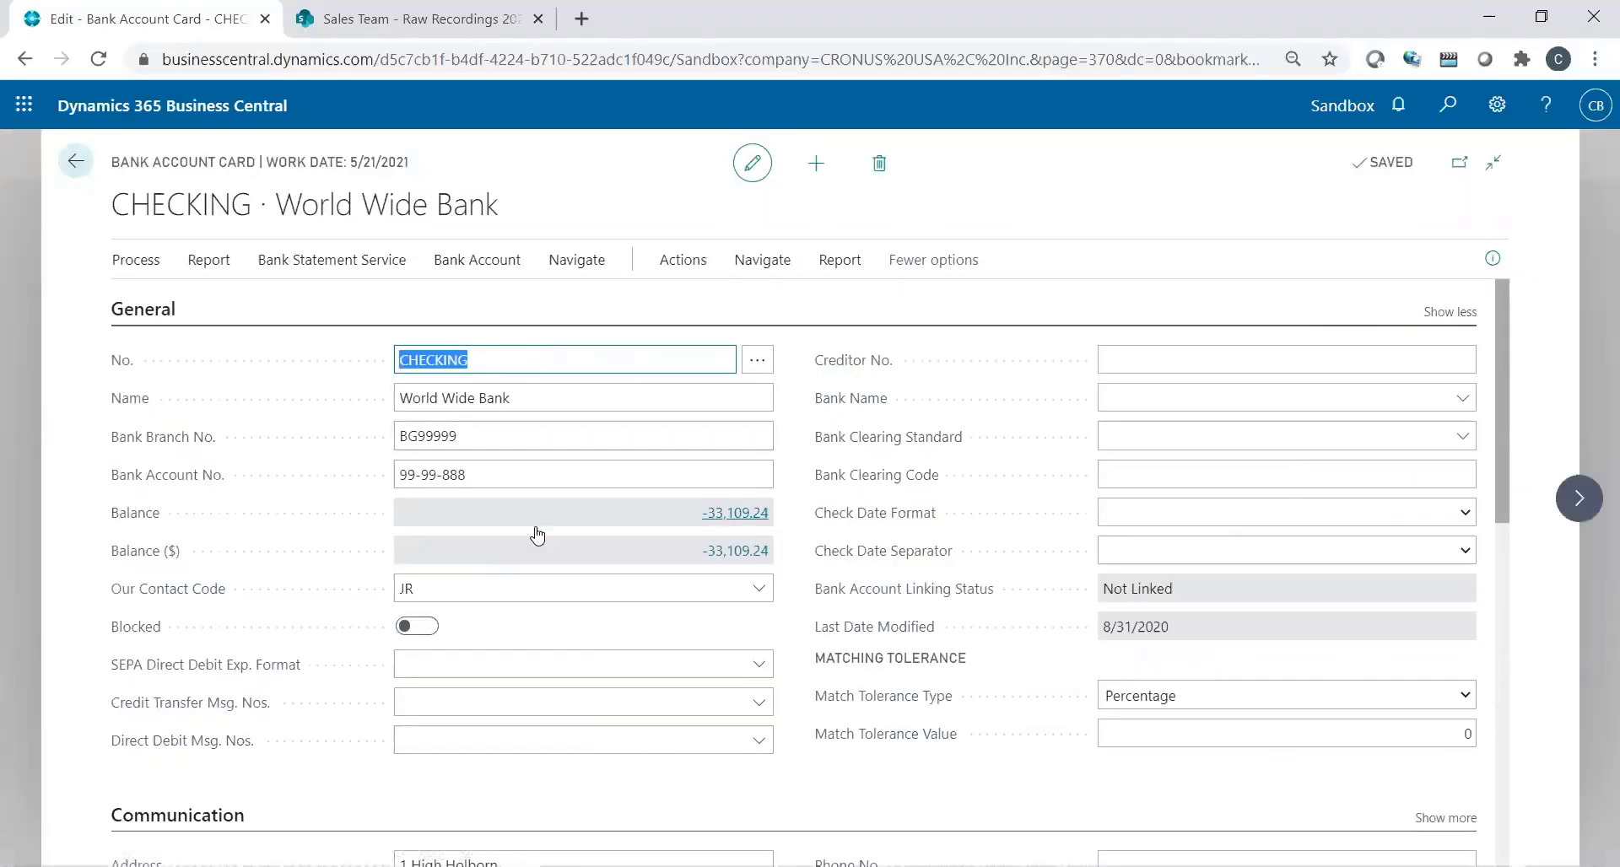
{"action": "left_click", "coordinate": [739, 523]}
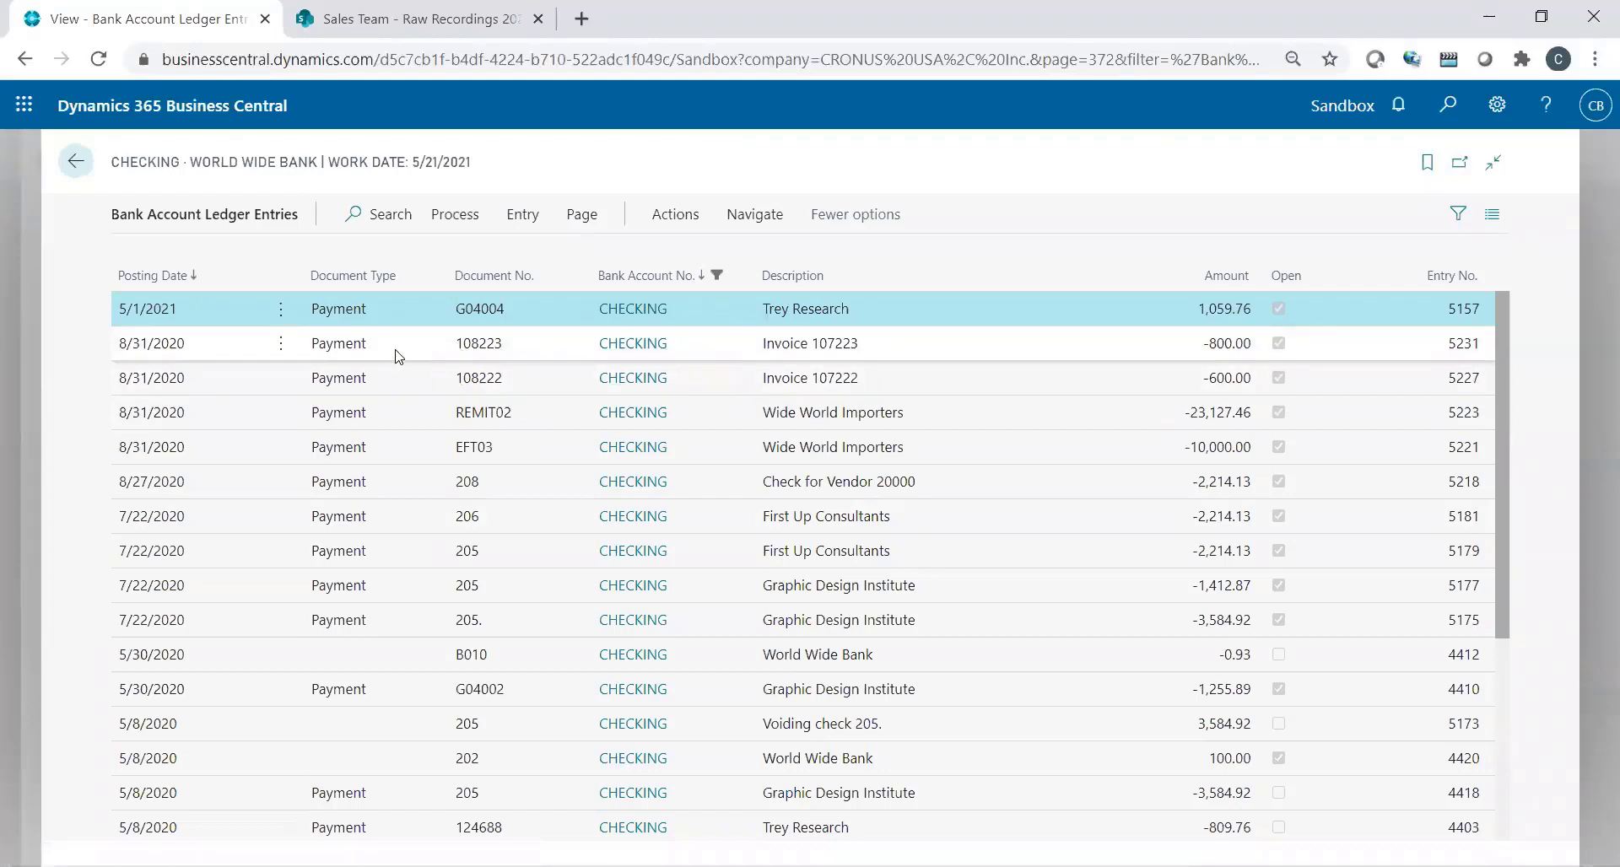
- Select the 8/31/2020 -800.00 payment entry for document 108223
{"action": "left_click", "coordinate": [368, 347]}
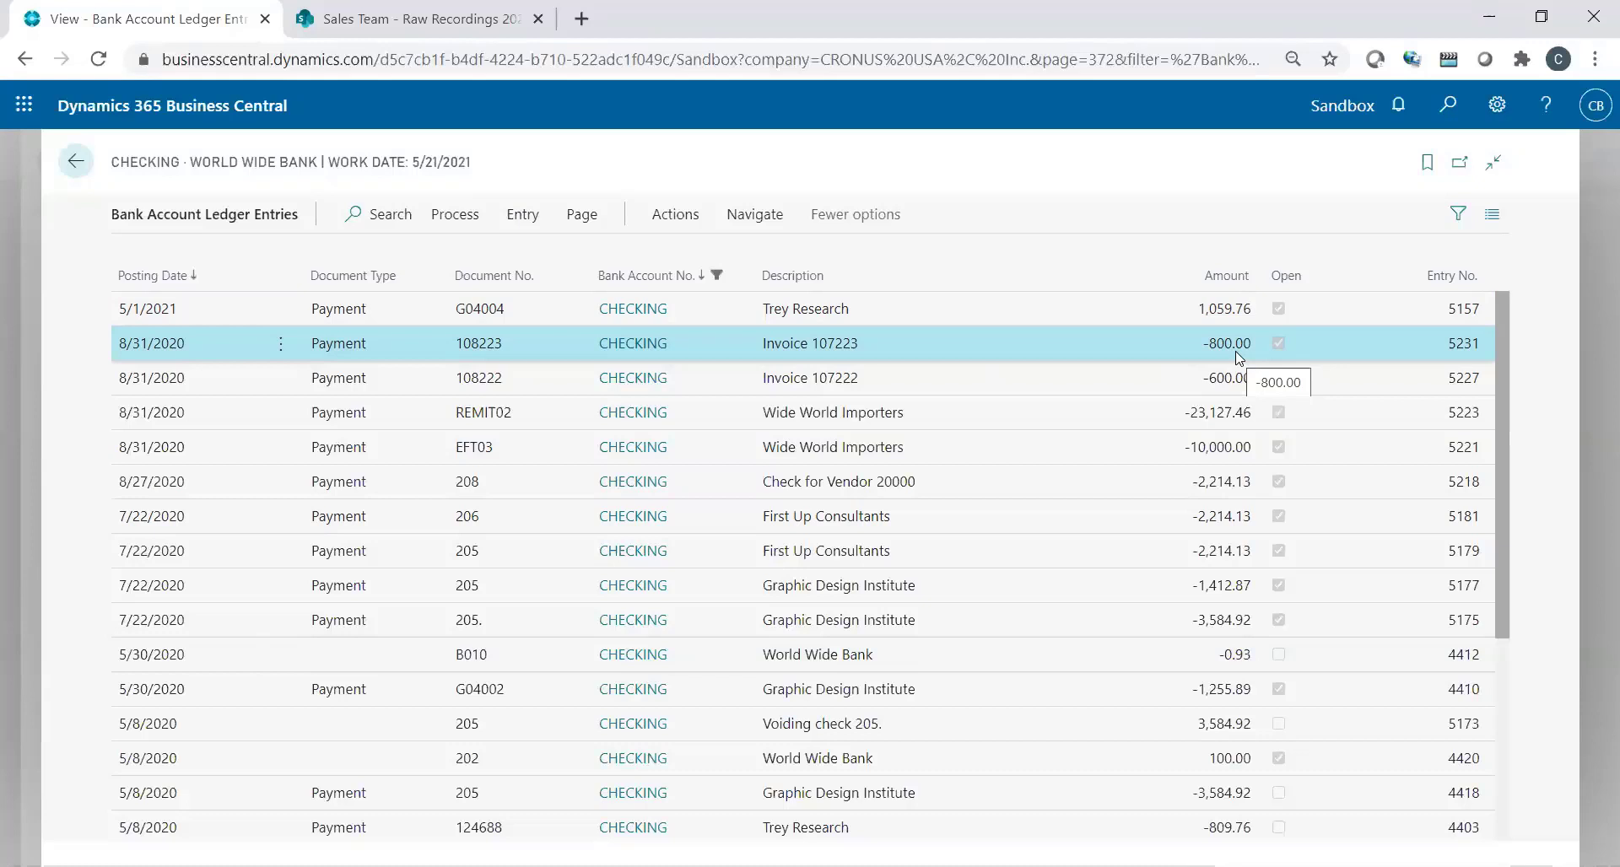
{"action": "key", "text": "Escape"}
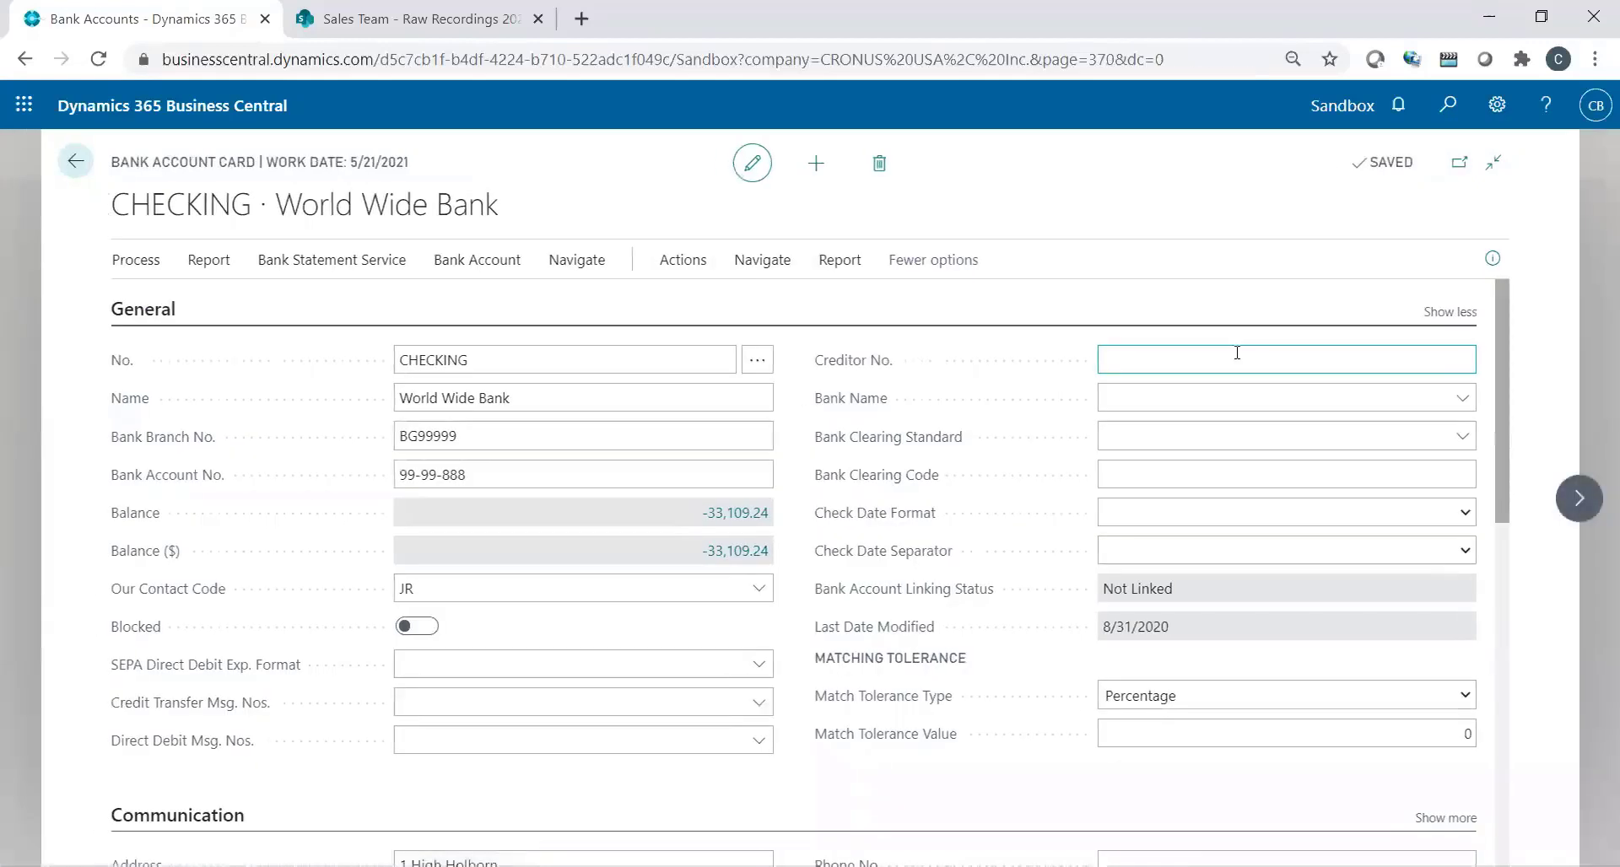